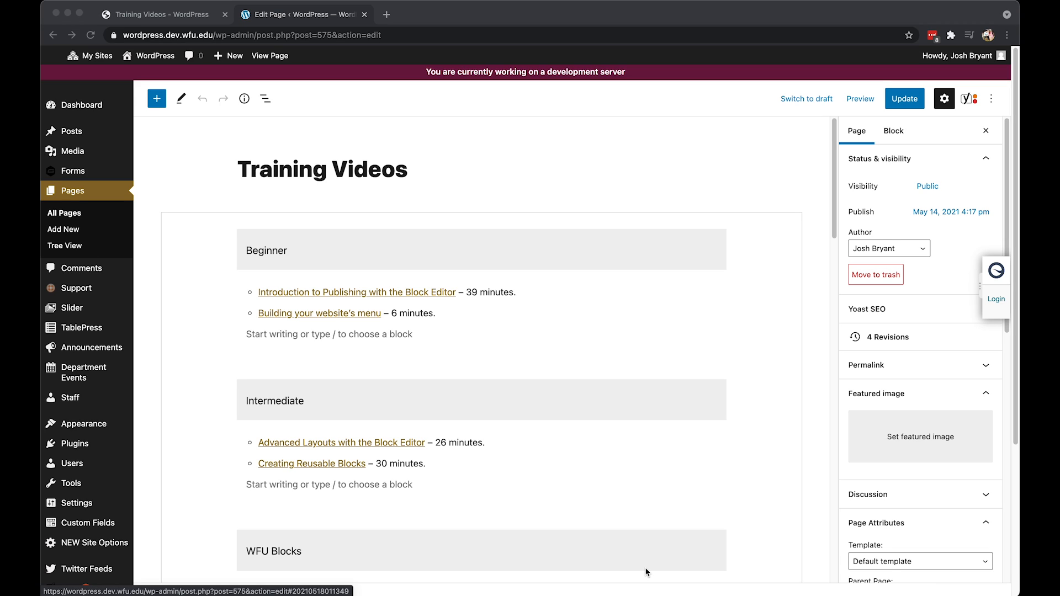
- Show the page-level settings and collapse the Featured image, Page Attributes, Featured Video, Slider and Status & visibility sections
{"action": "left_click", "coordinate": [205, 243]}
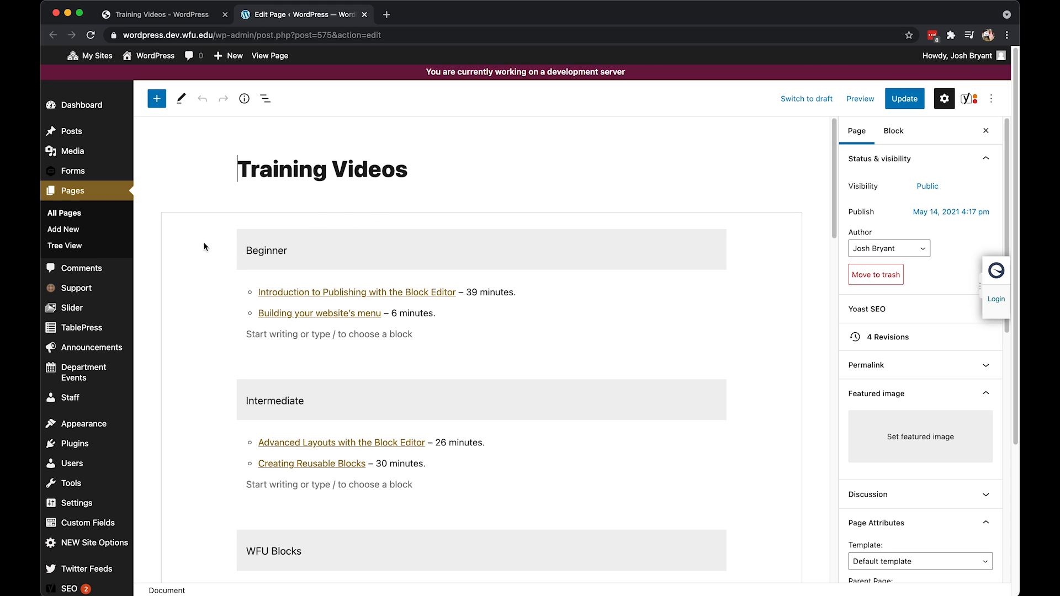
{"action": "left_click", "coordinate": [222, 234]}
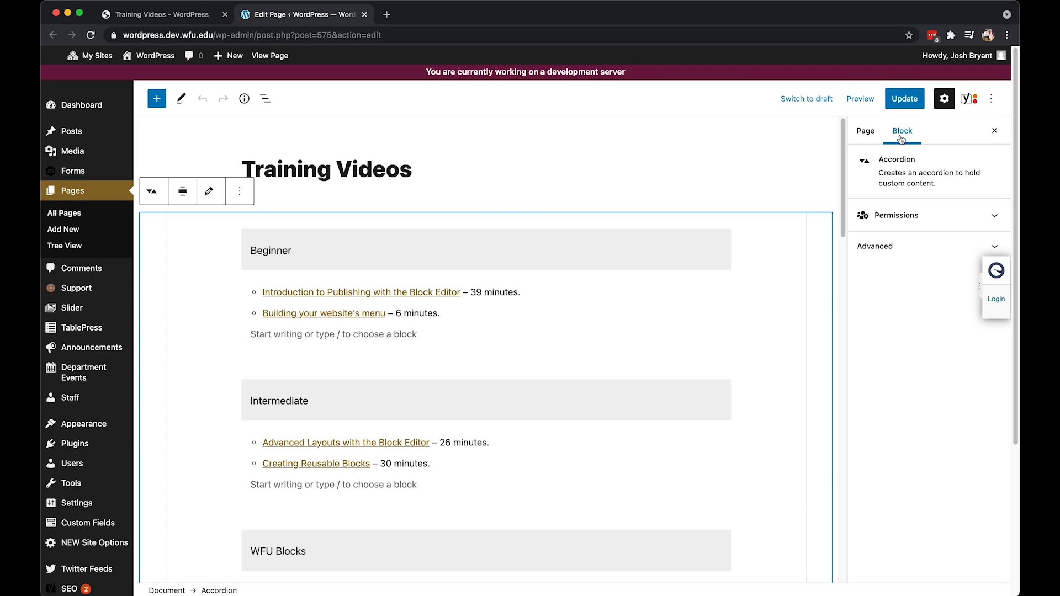
{"action": "left_click", "coordinate": [873, 131]}
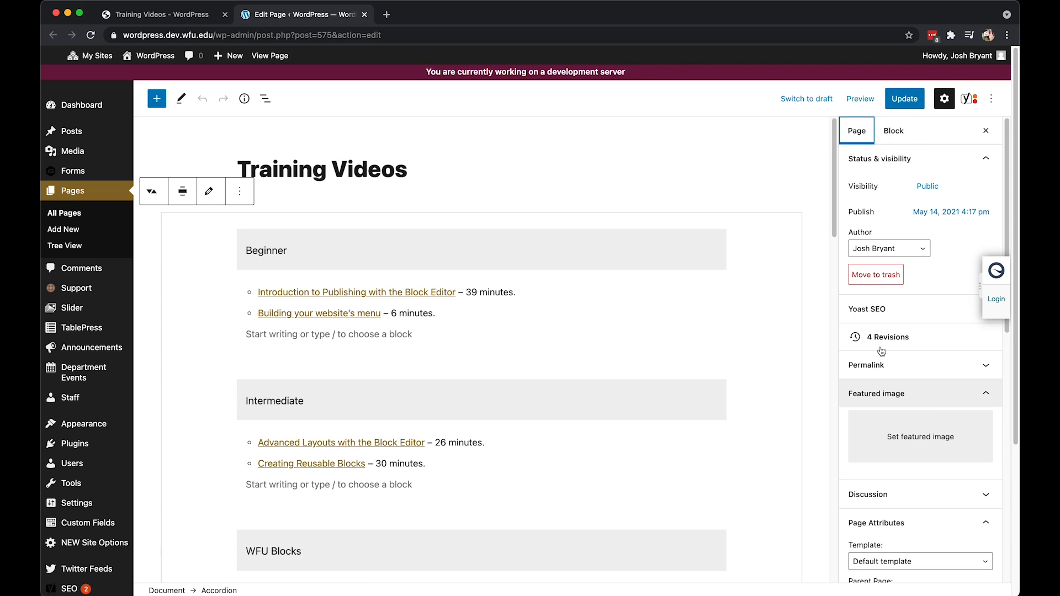
{"action": "left_click", "coordinate": [917, 393]}
{"action": "left_click", "coordinate": [934, 451]}
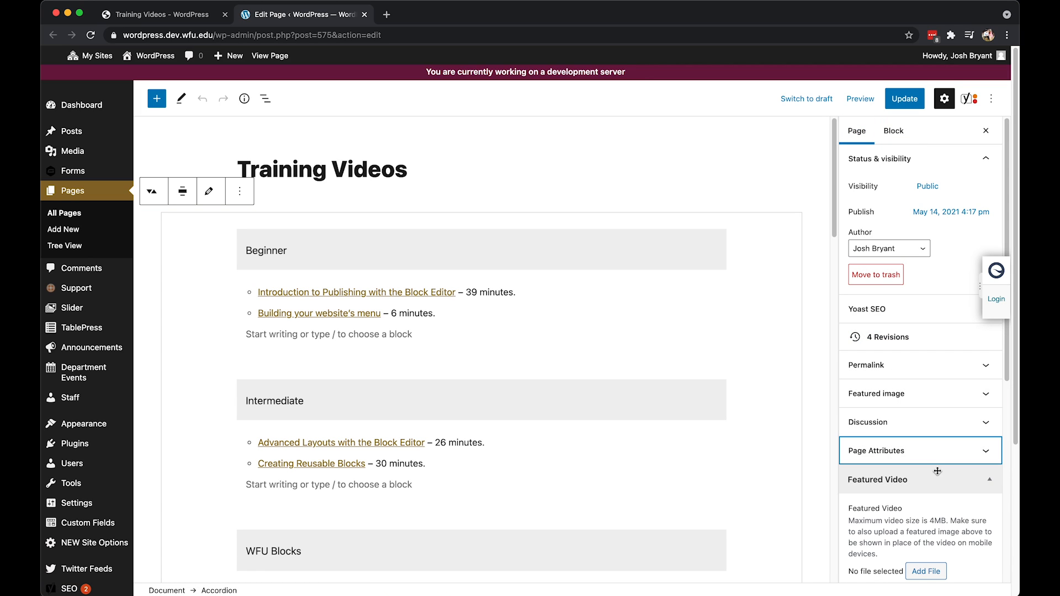
{"action": "left_click", "coordinate": [939, 479]}
{"action": "left_click", "coordinate": [899, 490]}
{"action": "left_click", "coordinate": [893, 463]}
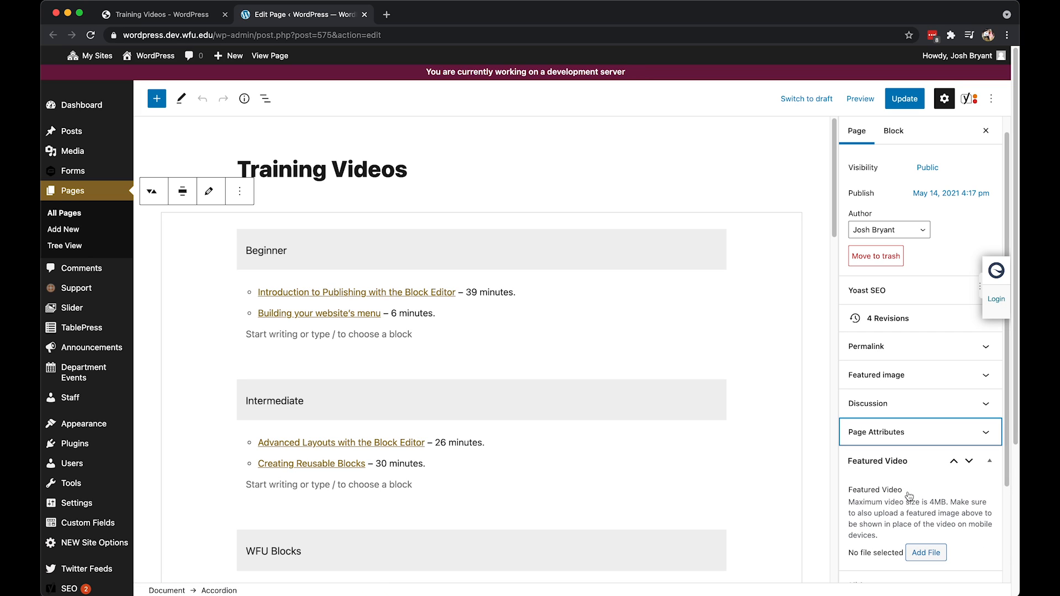
{"action": "left_click", "coordinate": [906, 463]}
{"action": "left_click", "coordinate": [908, 515]}
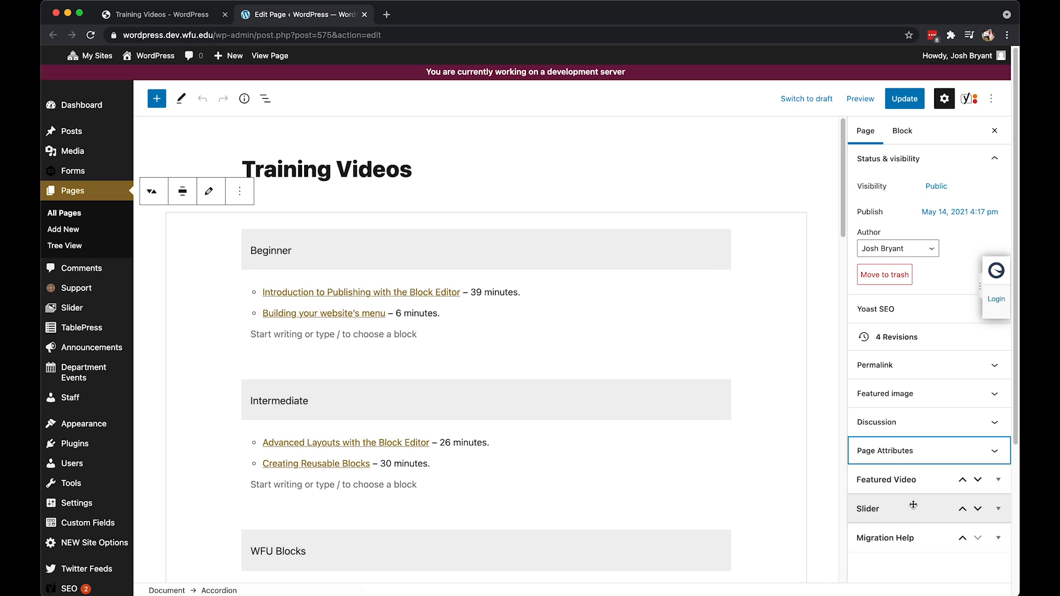
{"action": "left_click", "coordinate": [906, 158]}
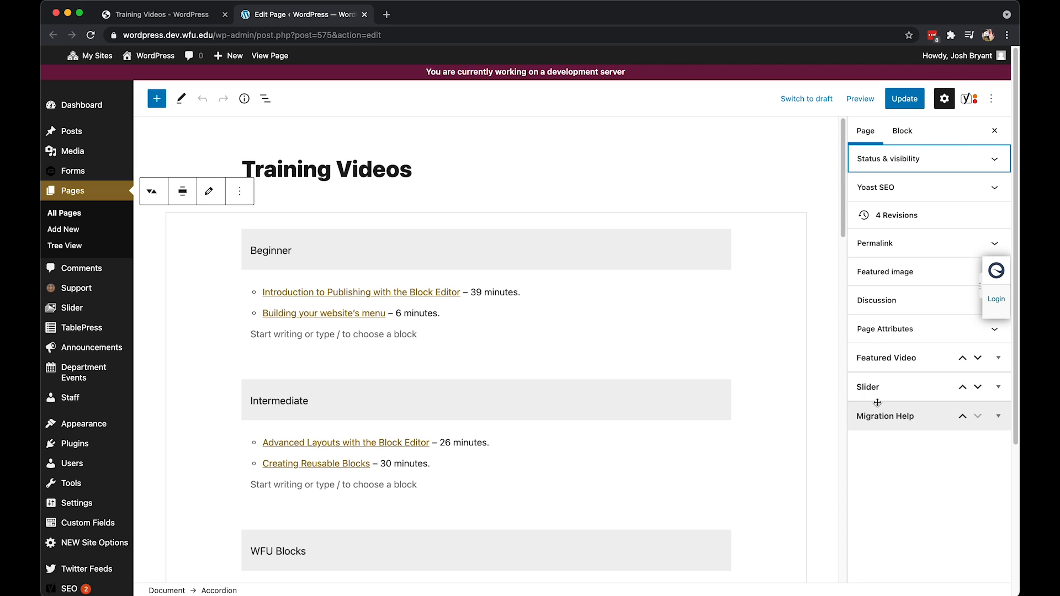
- Set 20201110campus4145-Enhanced-1.jpg from the media library as the page's featured image and update the page
{"action": "left_click", "coordinate": [895, 272]}
{"action": "left_click", "coordinate": [890, 323]}
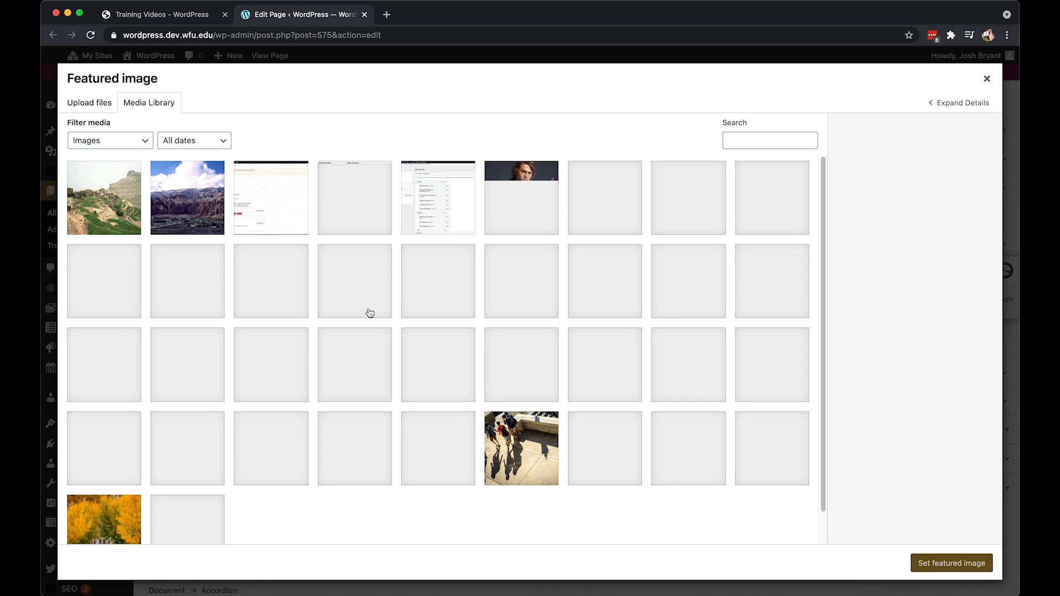
{"action": "left_click", "coordinate": [91, 513]}
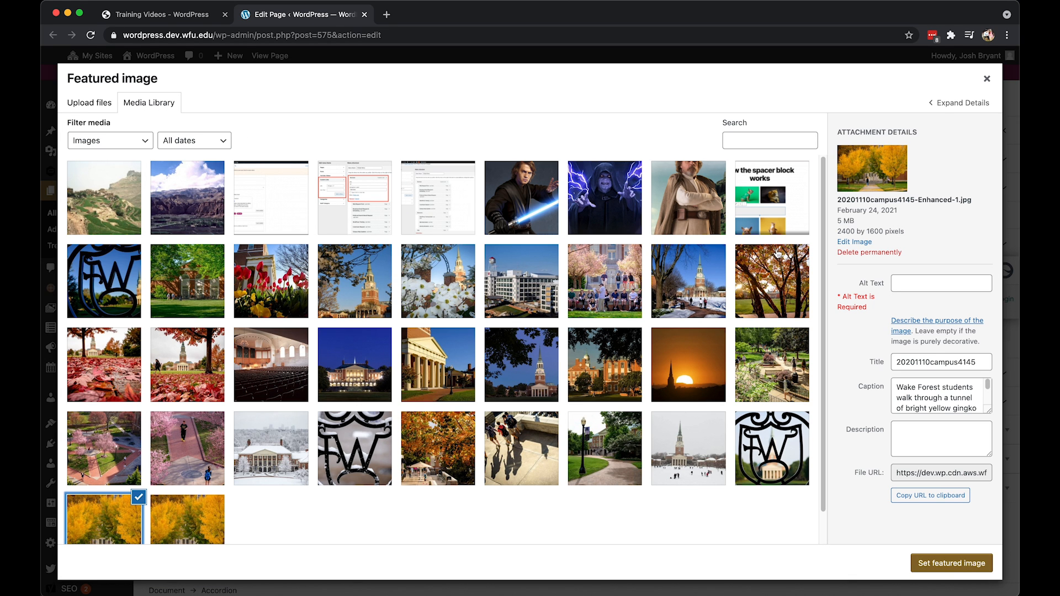
{"action": "left_click_drag", "start_coordinate": [836, 233], "coordinate": [910, 235]}
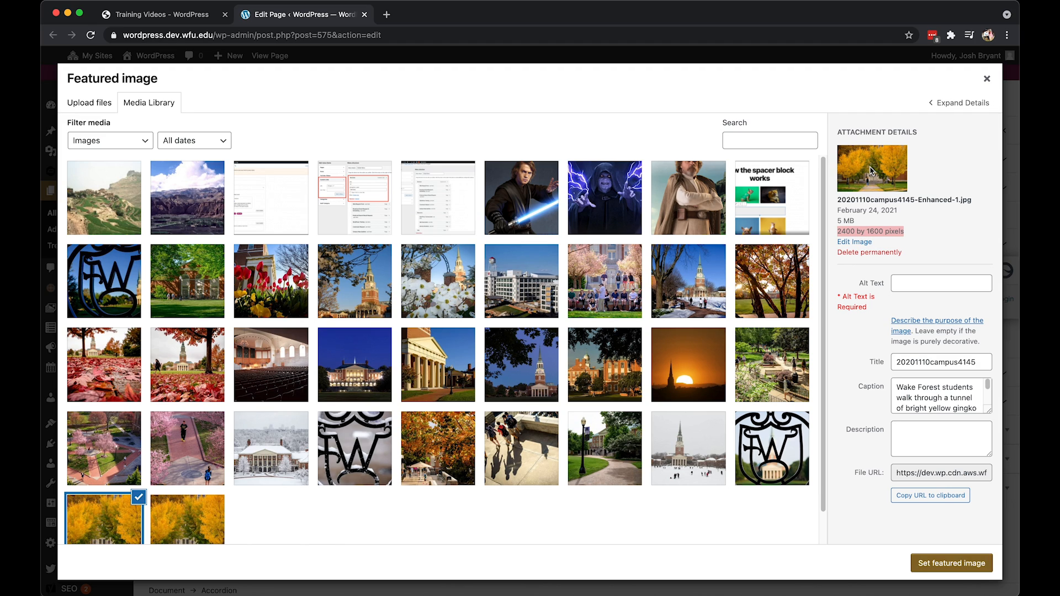
{"action": "left_click", "coordinate": [951, 563]}
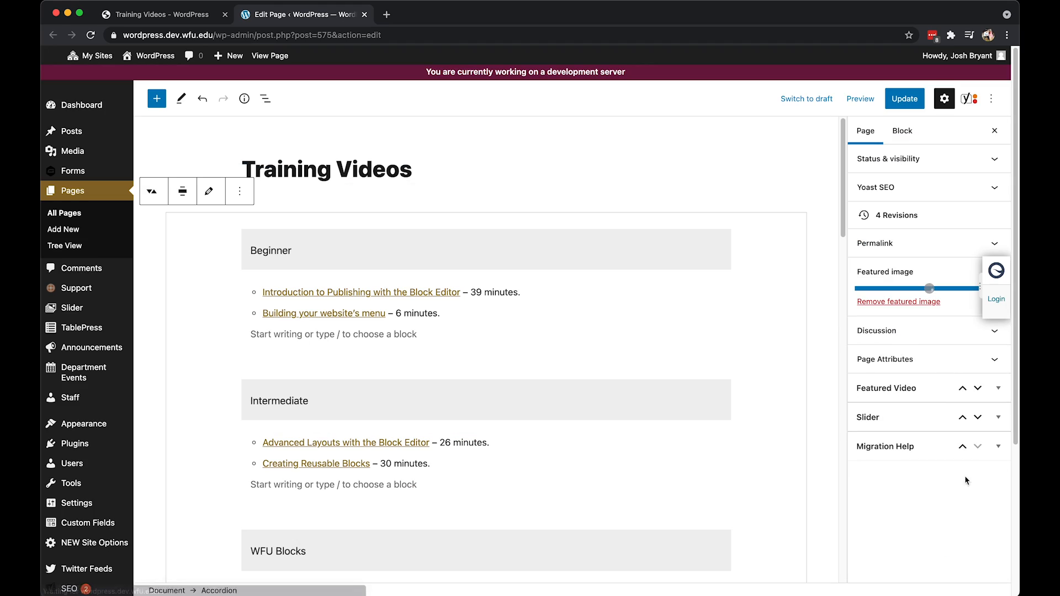
{"action": "left_click", "coordinate": [904, 99]}
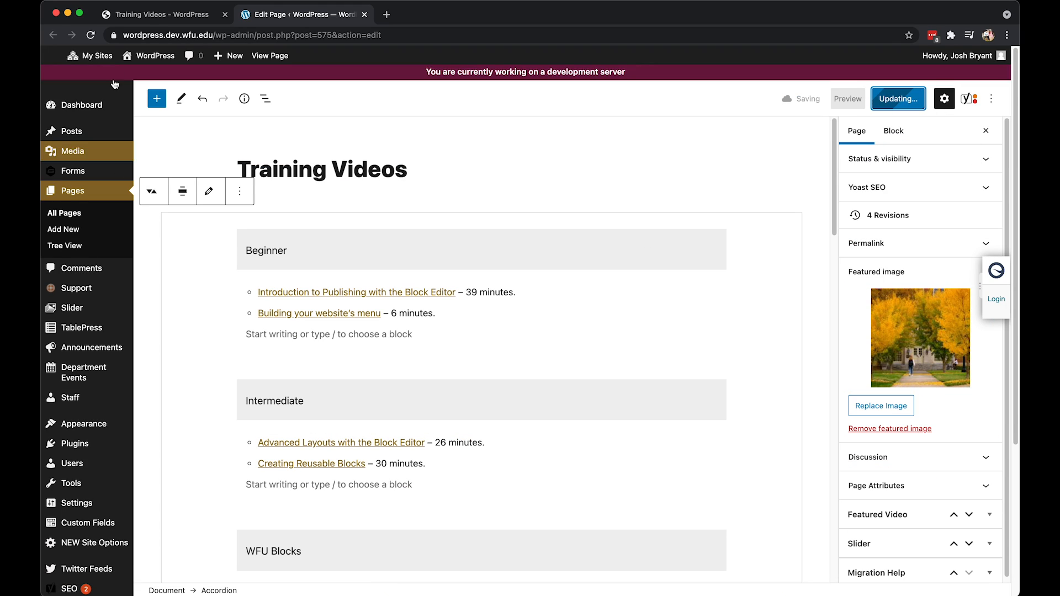
- Reload the live Training Videos page and examine its header image and overlaid page title
{"action": "left_click", "coordinate": [150, 16]}
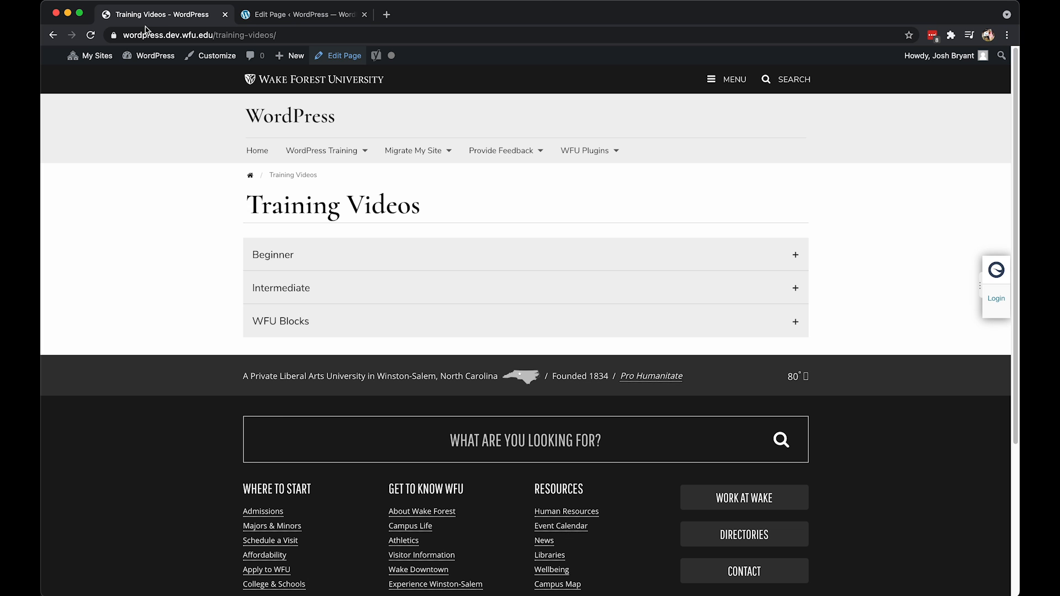
{"action": "left_click", "coordinate": [90, 35]}
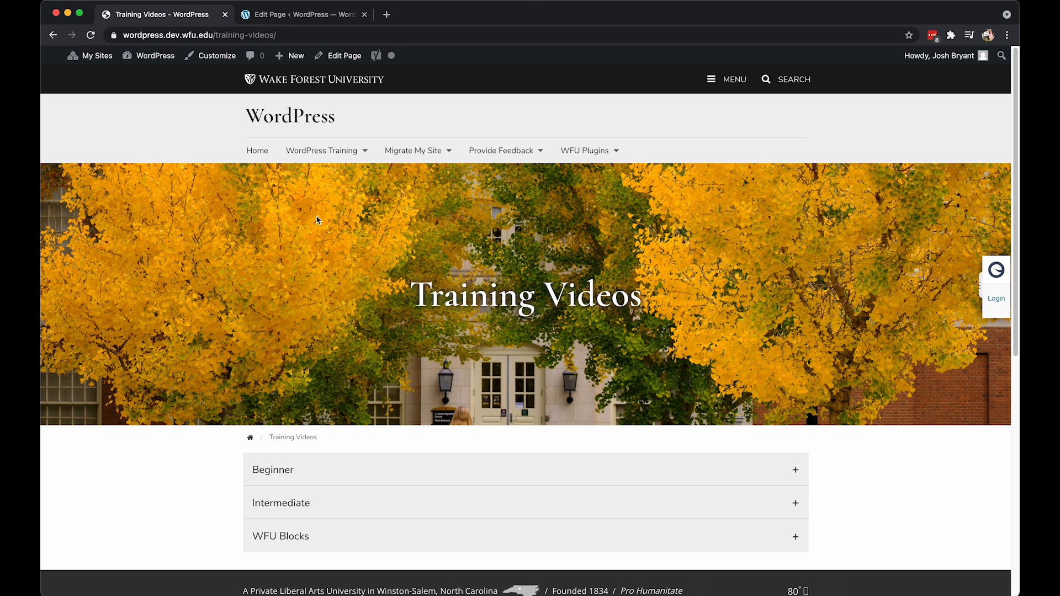
{"action": "scroll", "coordinate": [315, 209], "scroll_direction": "down", "scroll_amount": 1}
{"action": "left_click_drag", "start_coordinate": [410, 270], "coordinate": [640, 271]}
{"action": "left_click", "coordinate": [273, 220]}
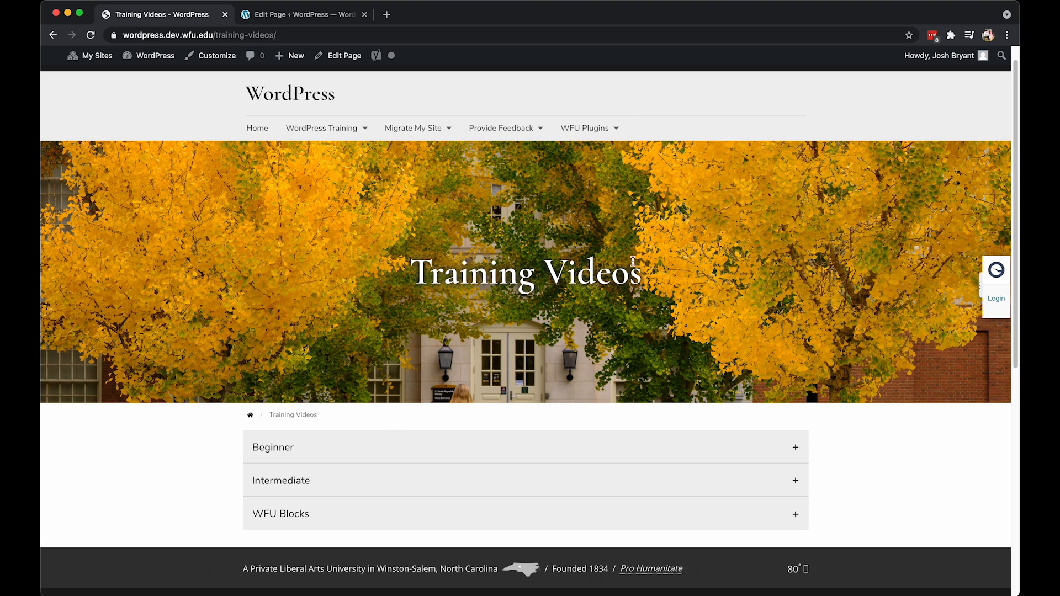
{"action": "mouse_move", "coordinate": [1018, 2]}
{"action": "left_mouse_down"}
{"action": "mouse_move", "coordinate": [529, 79]}
{"action": "mouse_move", "coordinate": [386, 89]}
{"action": "mouse_move", "coordinate": [333, 114]}
{"action": "mouse_move", "coordinate": [654, 109]}
{"action": "mouse_move", "coordinate": [748, 83]}
{"action": "mouse_move", "coordinate": [744, 58]}
{"action": "mouse_move", "coordinate": [422, 84]}
{"action": "mouse_move", "coordinate": [357, 108]}
{"action": "mouse_move", "coordinate": [354, 123]}
{"action": "mouse_move", "coordinate": [776, 106]}
{"action": "mouse_move", "coordinate": [1019, 1]}
{"action": "left_mouse_up"}
- Remove the page's featured image and add sample_960x540.mp4 from the media library as the featured video
{"action": "left_click", "coordinate": [333, 22]}
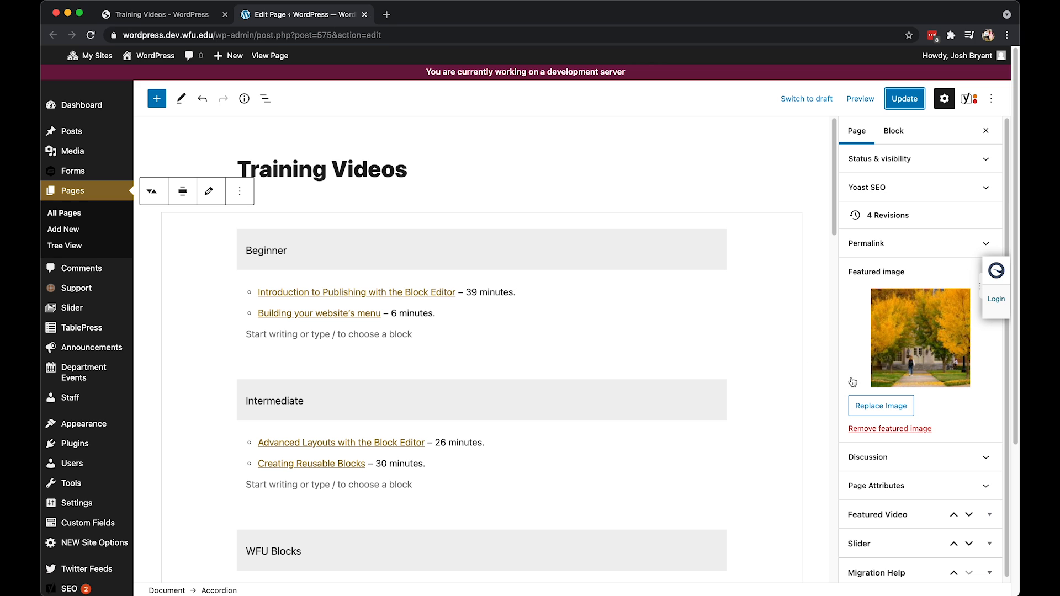
{"action": "left_click", "coordinate": [890, 429]}
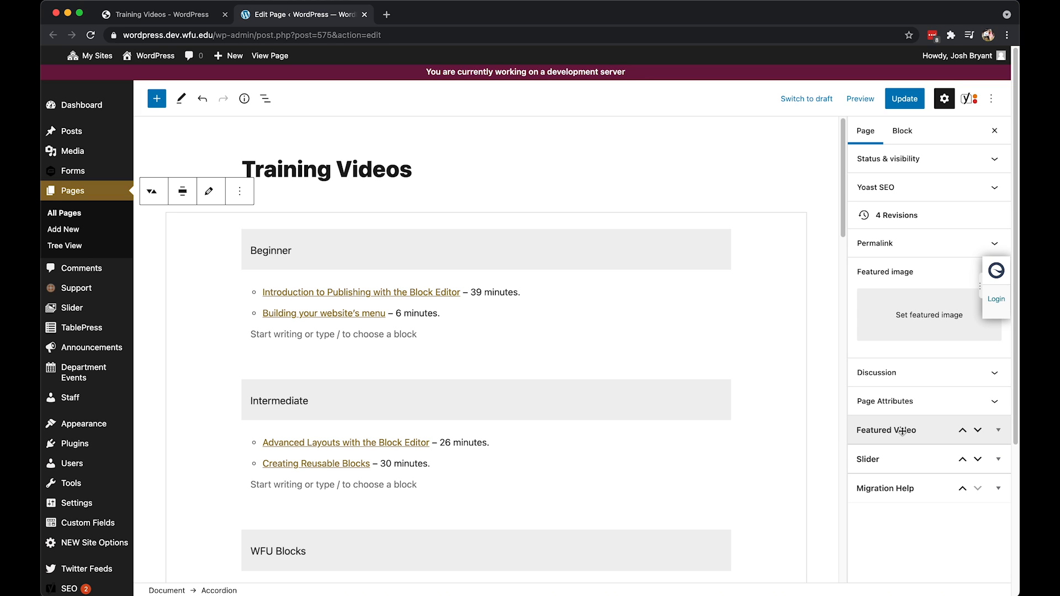
{"action": "left_click", "coordinate": [900, 431]}
{"action": "left_click", "coordinate": [918, 522]}
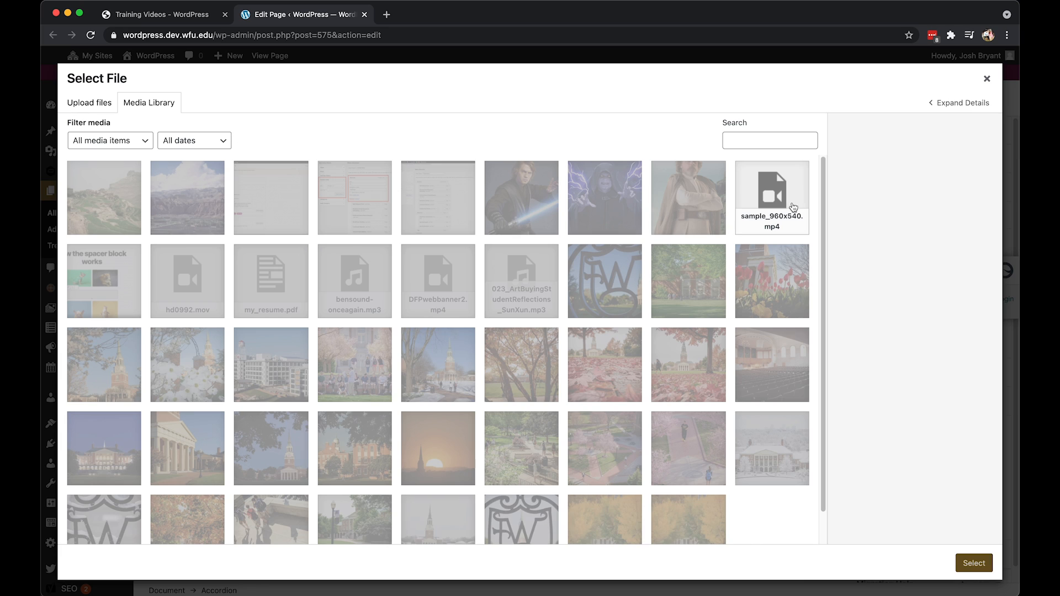
{"action": "left_click", "coordinate": [795, 199]}
{"action": "left_click", "coordinate": [975, 558]}
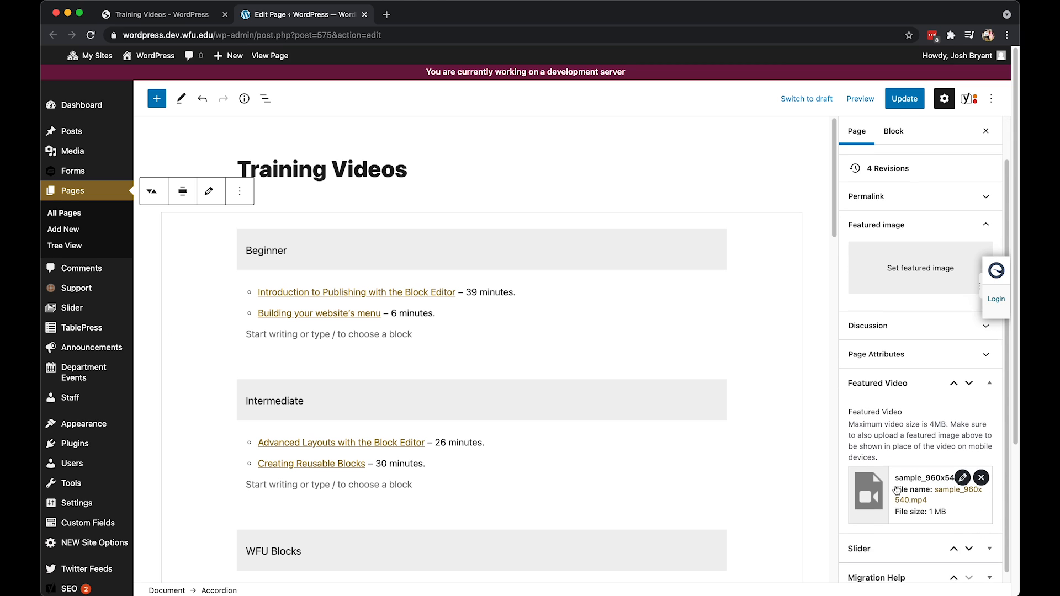
- Highlight the featured video note on maximum size and mobile fallback image, and update the page
{"action": "scroll", "coordinate": [896, 491], "scroll_direction": "down", "scroll_amount": 1}
{"action": "left_click", "coordinate": [823, 411]}
{"action": "left_click_drag", "start_coordinate": [851, 410], "coordinate": [964, 451]}
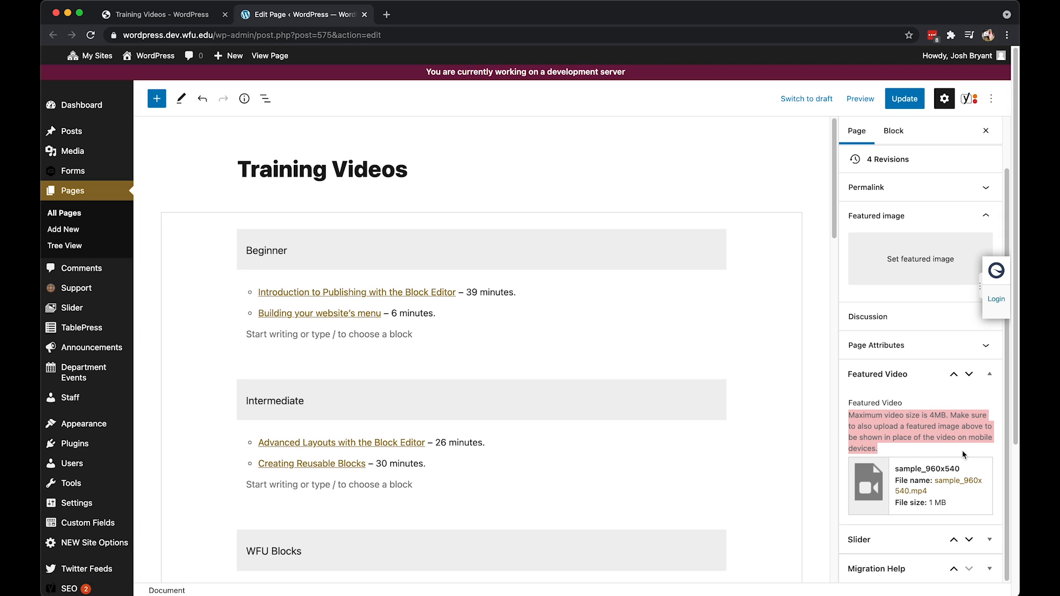
{"action": "left_click", "coordinate": [905, 98]}
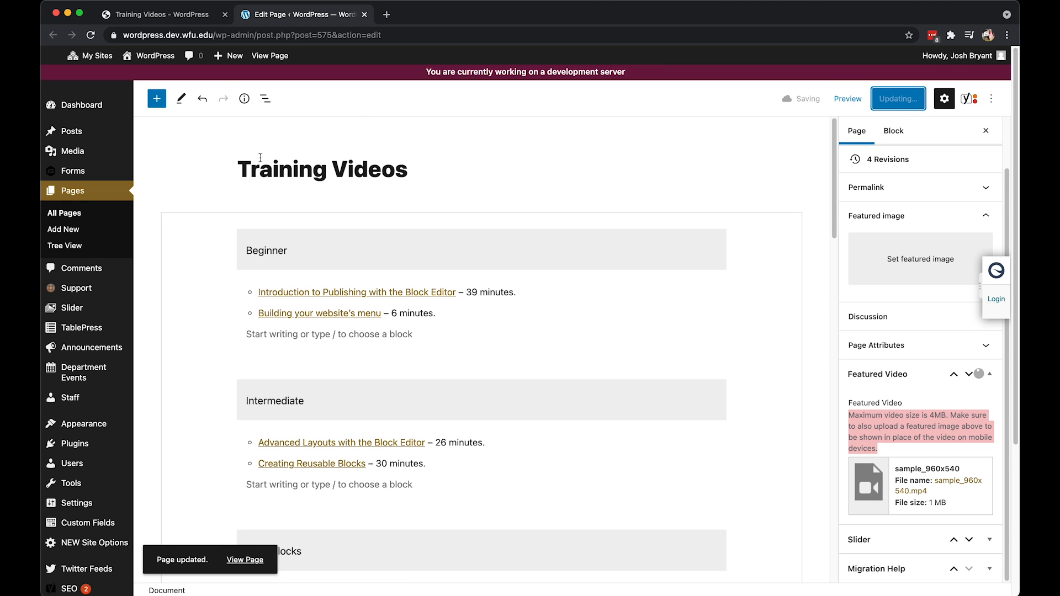
- Reload the live Training Videos page to check the featured video in its header
{"action": "left_click", "coordinate": [190, 10]}
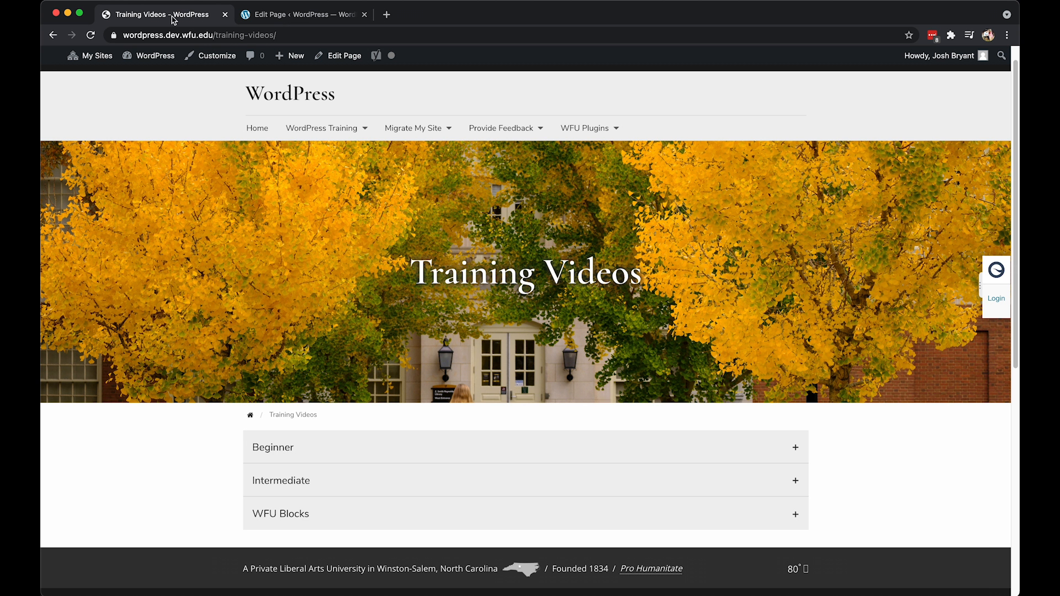
{"action": "left_click", "coordinate": [90, 35]}
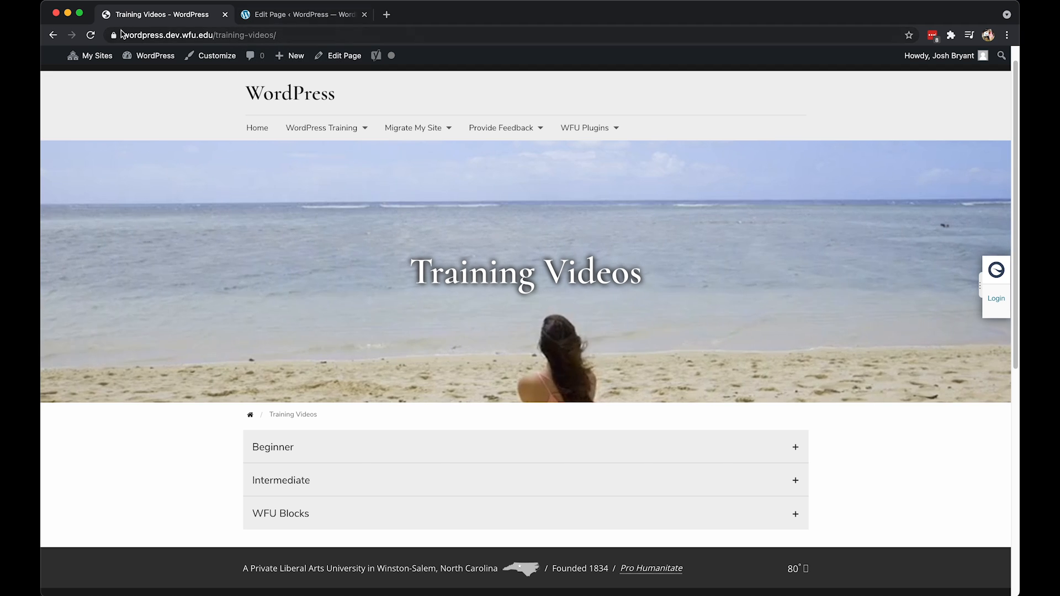
{"action": "left_click", "coordinate": [90, 35]}
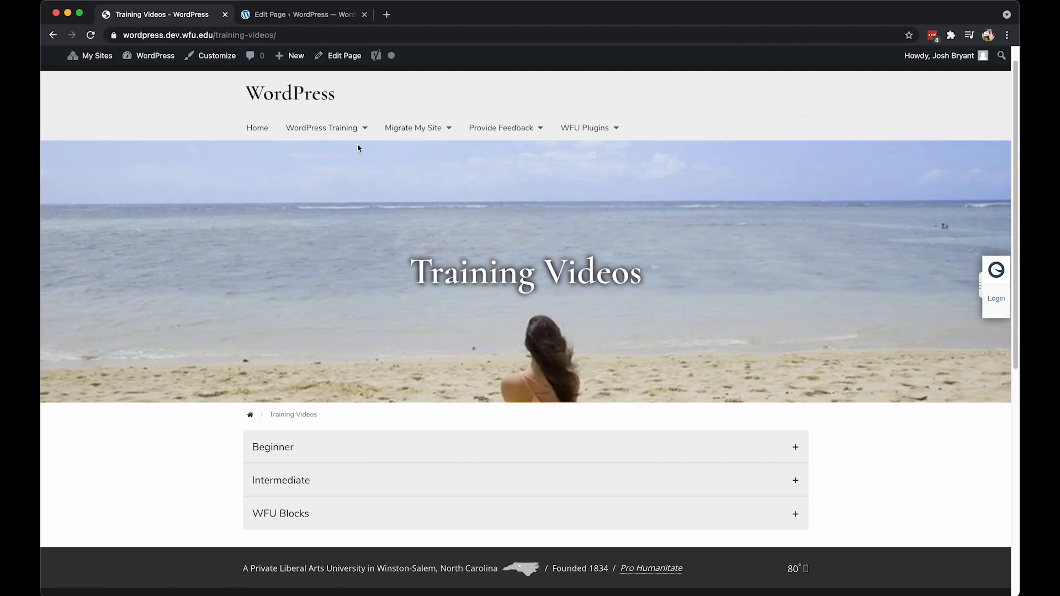
- Set 20201110campus4145-Enhanced-1.jpg as the featured image alongside the featured video and update the page
{"action": "left_click", "coordinate": [322, 22]}
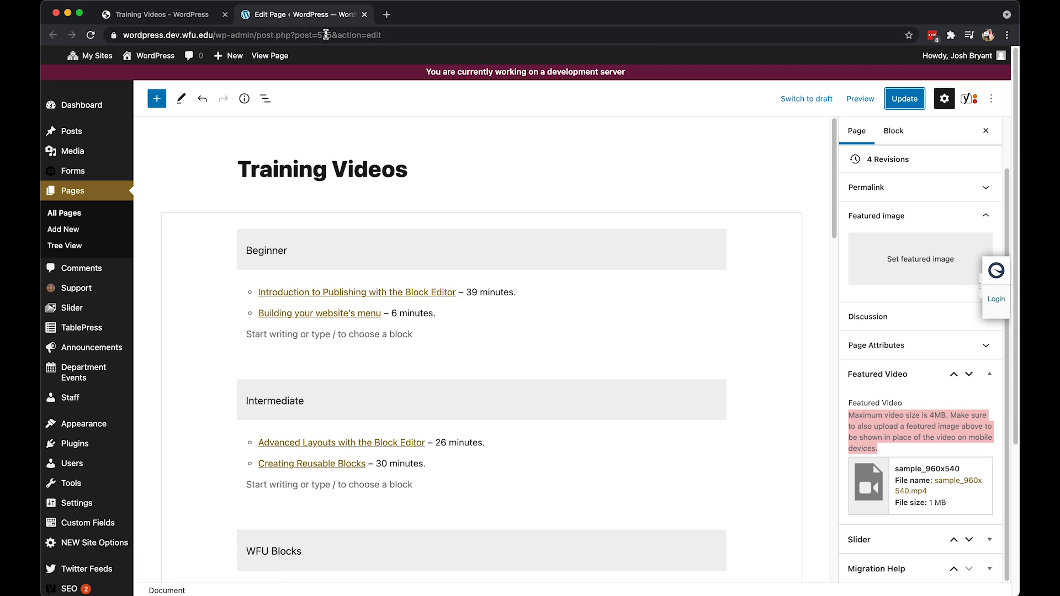
{"action": "scroll", "coordinate": [975, 392], "scroll_direction": "down", "scroll_amount": 1}
{"action": "scroll", "coordinate": [967, 392], "scroll_direction": "down", "scroll_amount": 1}
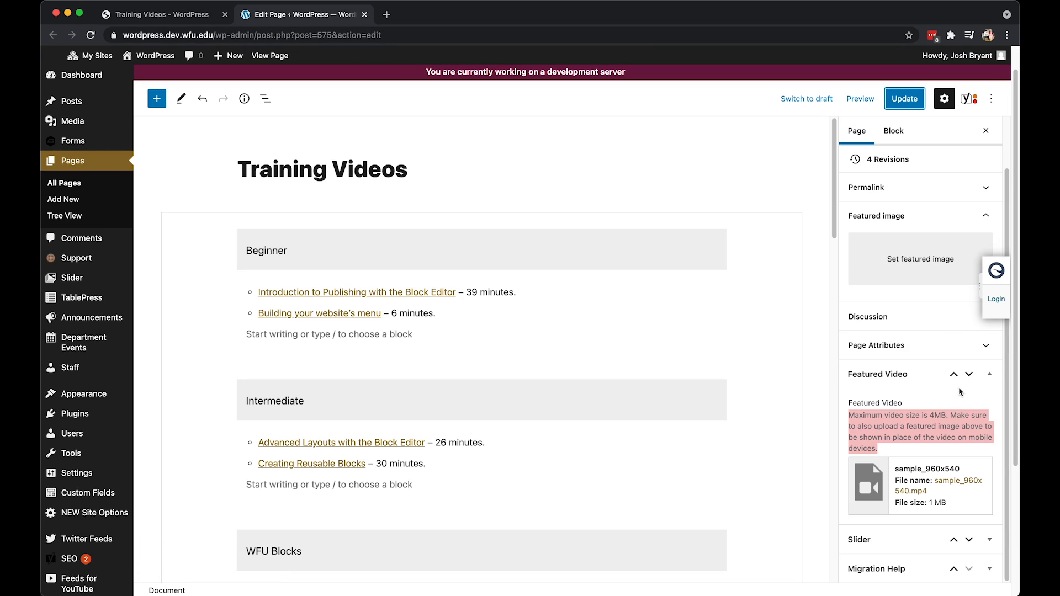
{"action": "left_click", "coordinate": [901, 254]}
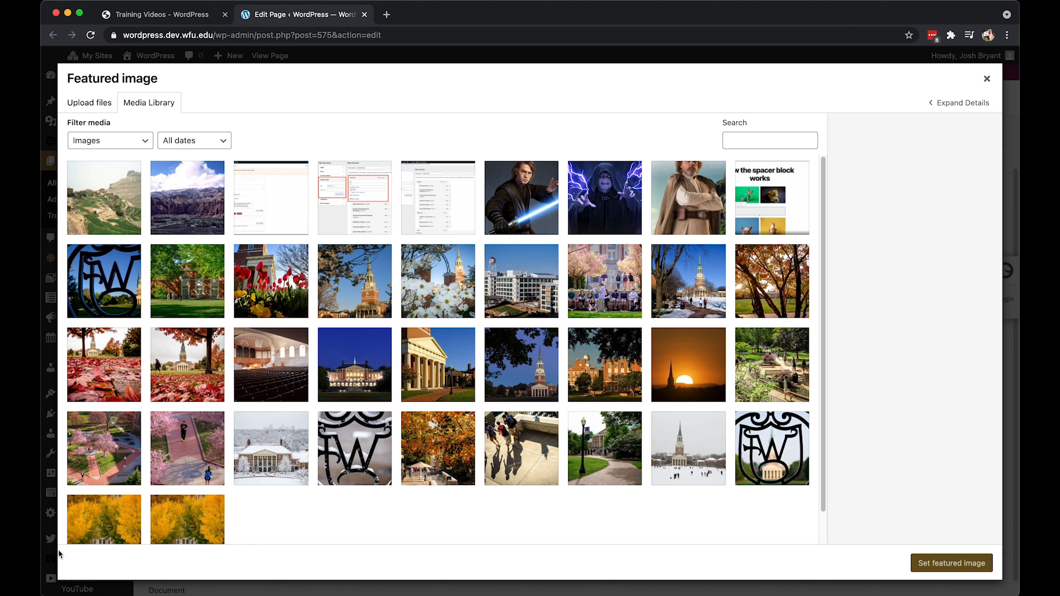
{"action": "left_click", "coordinate": [86, 531]}
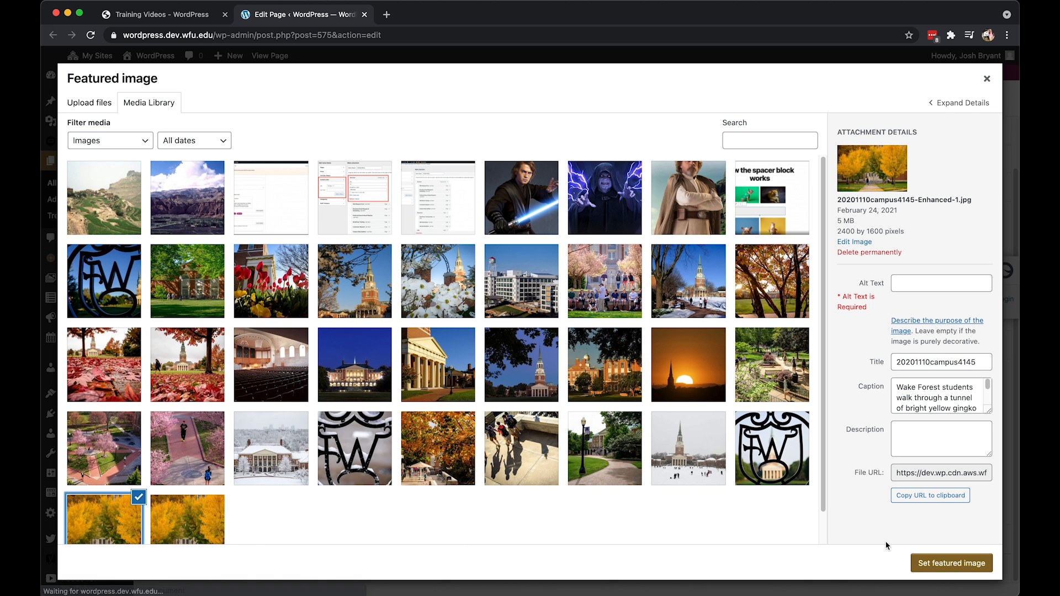
{"action": "left_click", "coordinate": [942, 562]}
{"action": "left_click", "coordinate": [900, 100]}
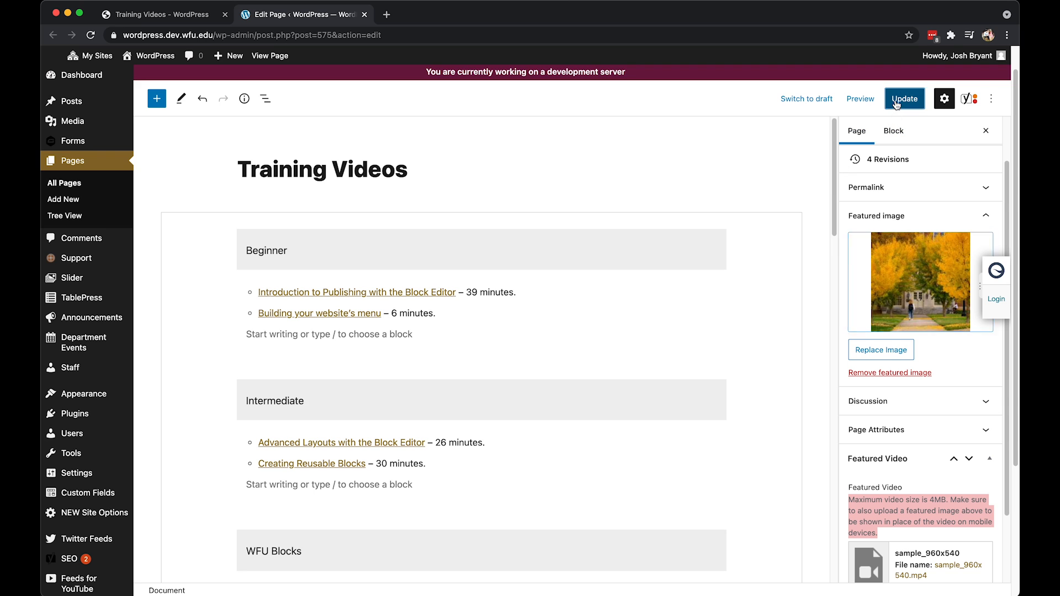
- Reload the live page to check how its header displays with both a featured image and video
{"action": "left_click", "coordinate": [156, 15]}
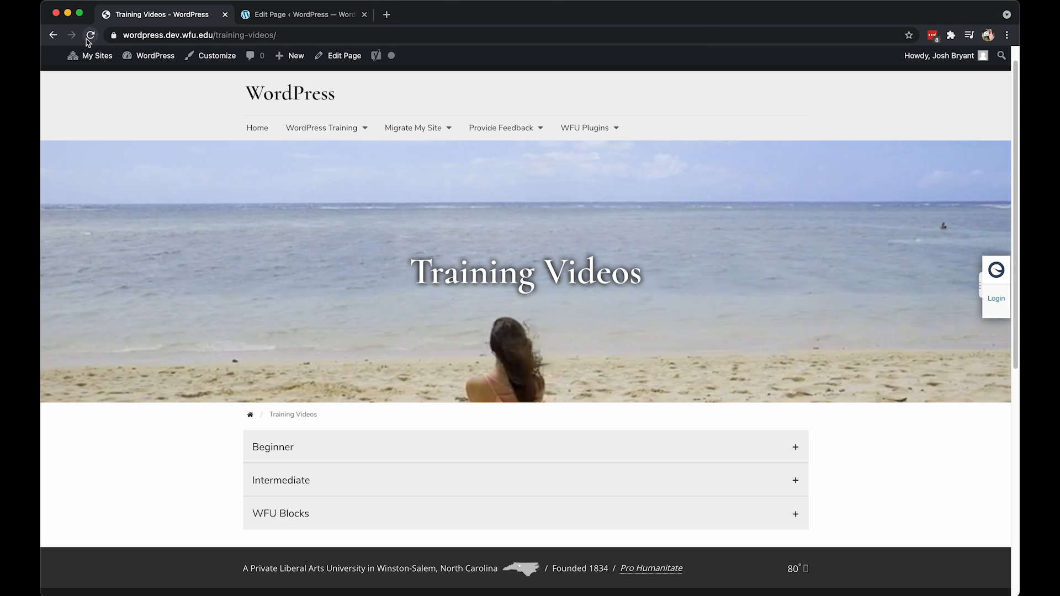
{"action": "left_click", "coordinate": [90, 36]}
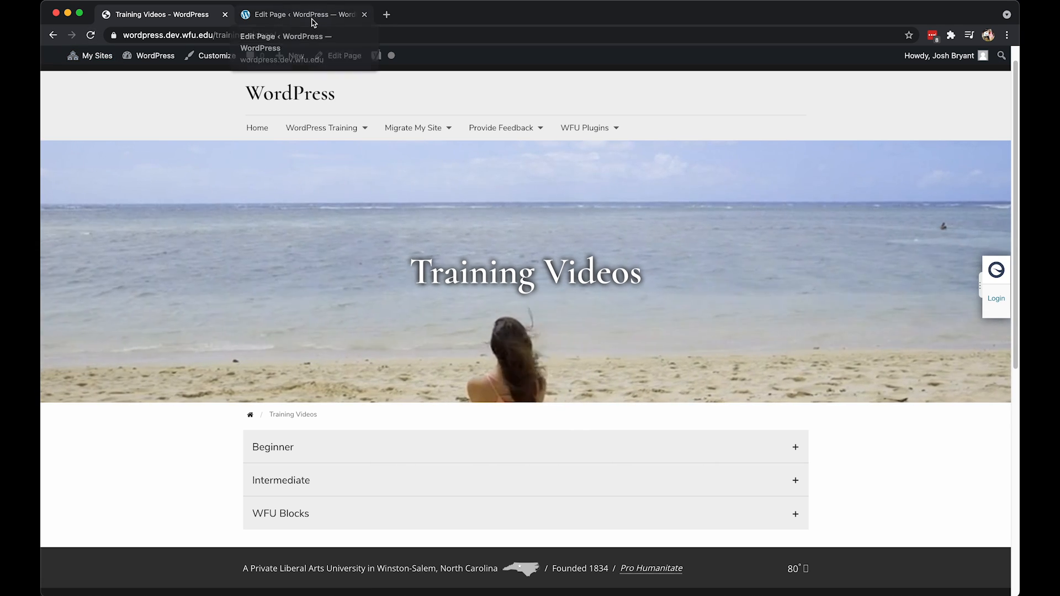
{"action": "left_click", "coordinate": [92, 35]}
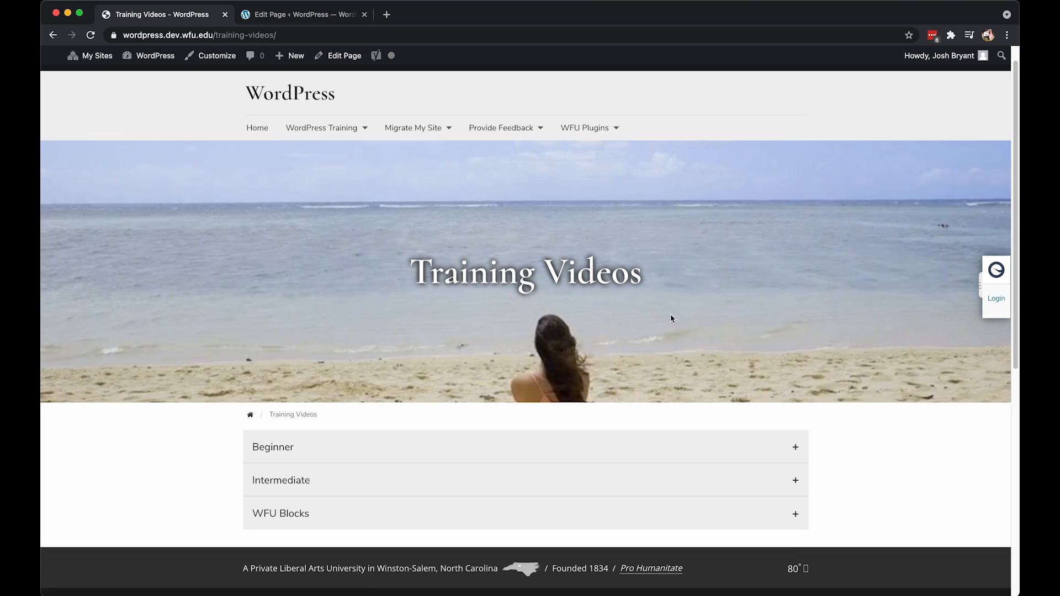
- Return to the page editor and remove the featured image from the Training Videos page
{"action": "left_click", "coordinate": [249, 20]}
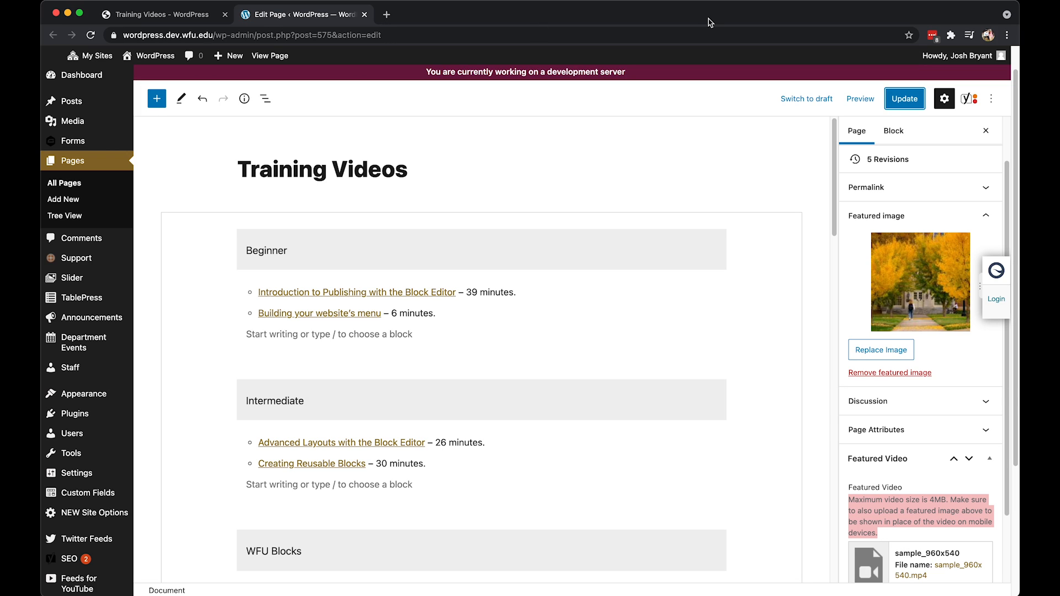
{"action": "scroll", "coordinate": [982, 494], "scroll_direction": "down", "scroll_amount": 3}
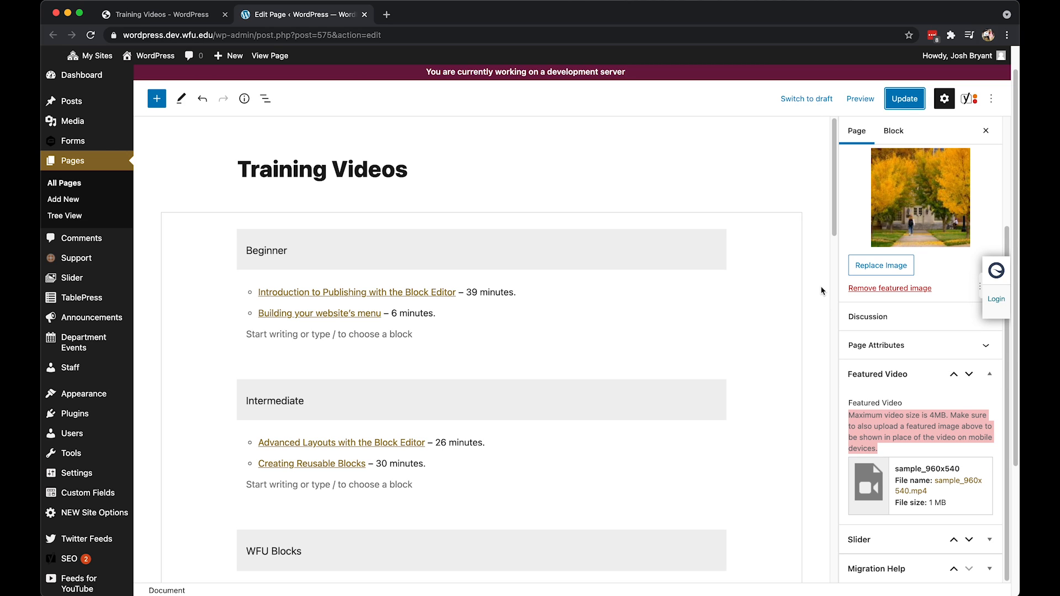
{"action": "left_click", "coordinate": [886, 289]}
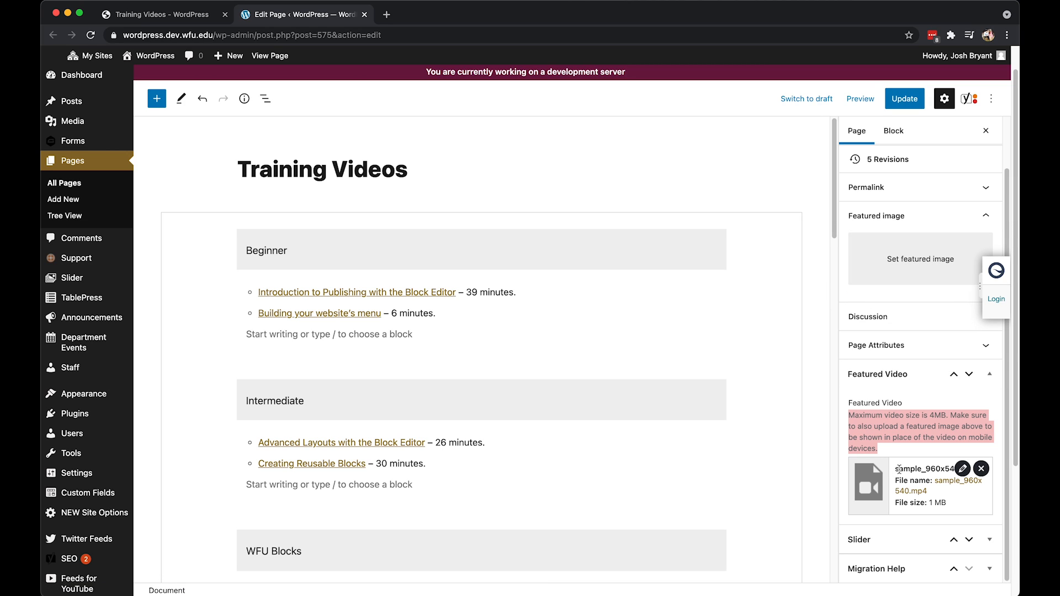
- Remove the featured video from the page and name its slider Featured Slider
{"action": "left_click", "coordinate": [982, 469]}
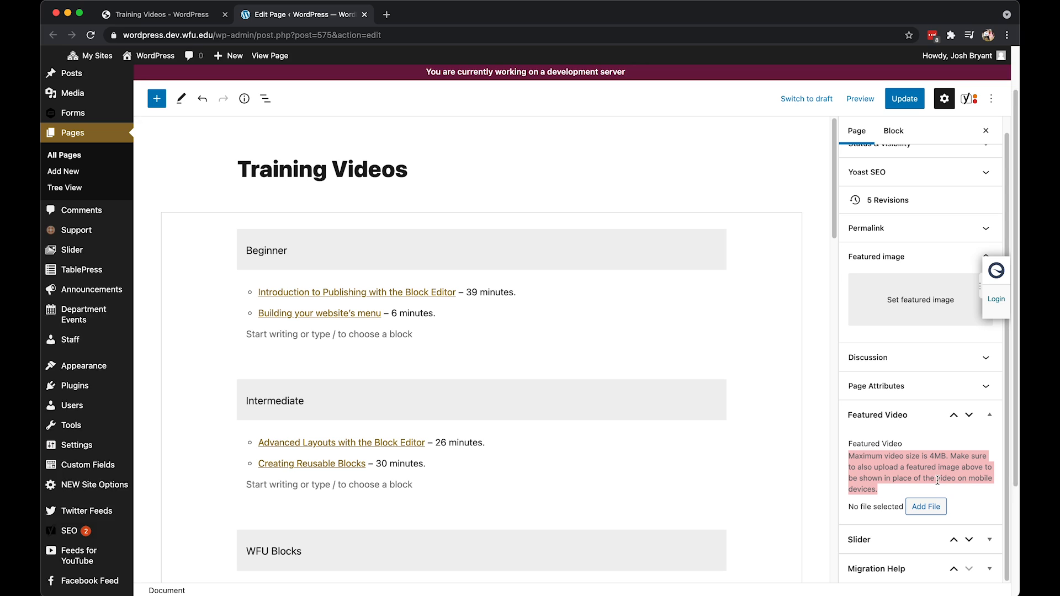
{"action": "scroll", "coordinate": [853, 454], "scroll_direction": "down", "scroll_amount": 3}
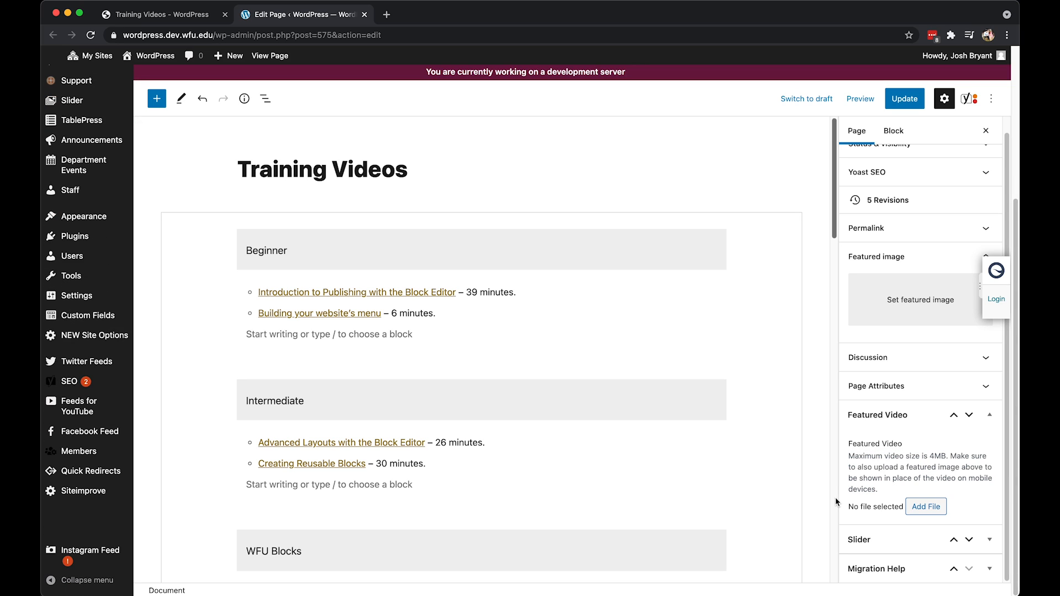
{"action": "scroll", "coordinate": [889, 519], "scroll_direction": "down", "scroll_amount": 5}
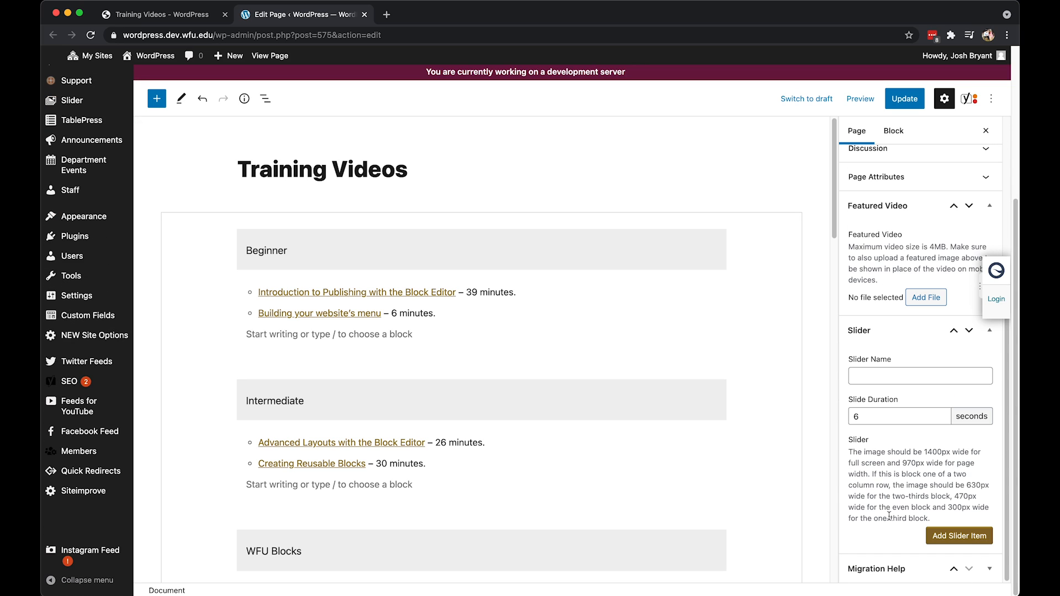
{"action": "left_click", "coordinate": [878, 379]}
{"action": "type", "text": "Featured Slider"}
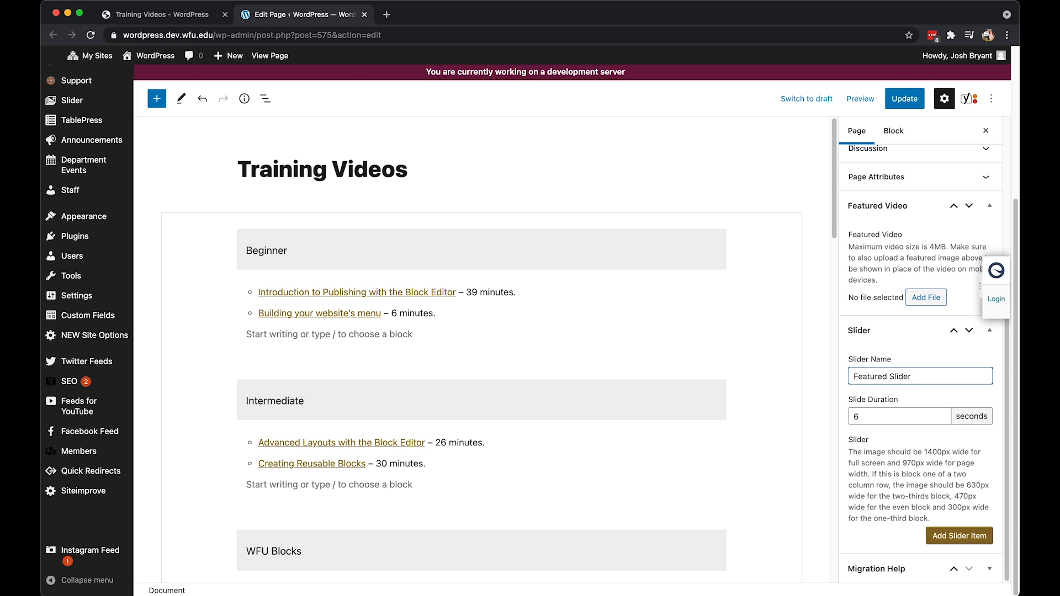
{"action": "left_click", "coordinate": [870, 417]}
- Add a first slider item using the image 20201110campus4145-Enhanced-1.jpg from the media library
{"action": "left_click", "coordinate": [949, 532]}
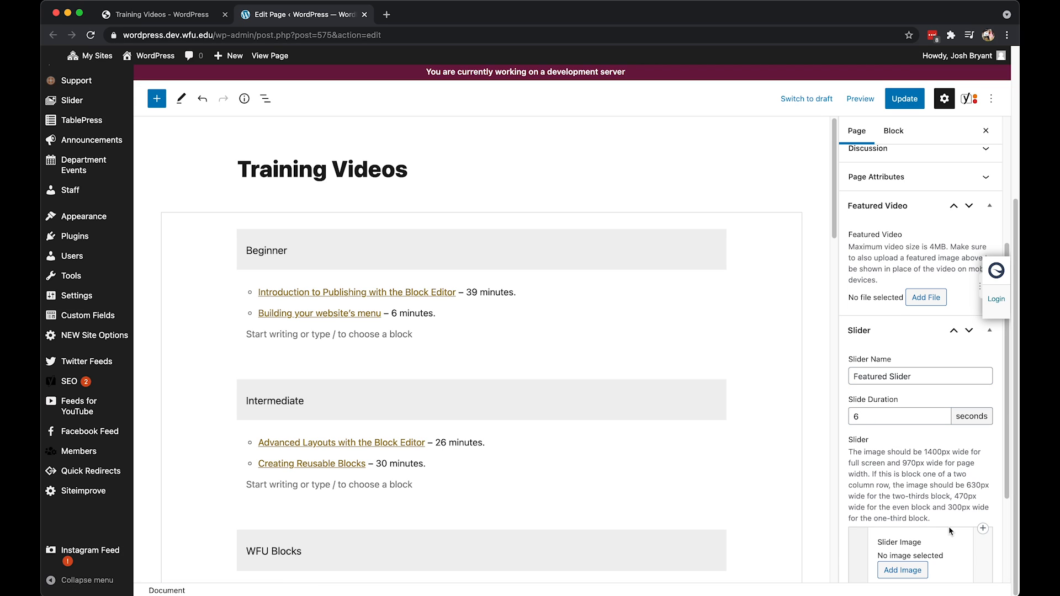
{"action": "scroll", "coordinate": [949, 532], "scroll_direction": "down", "scroll_amount": 3}
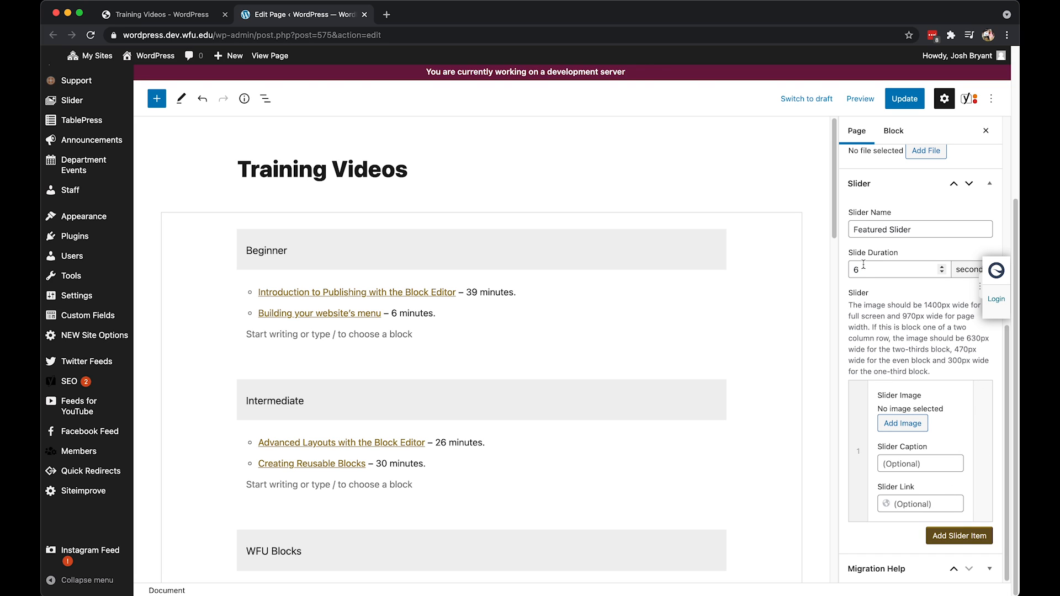
{"action": "left_click", "coordinate": [903, 423]}
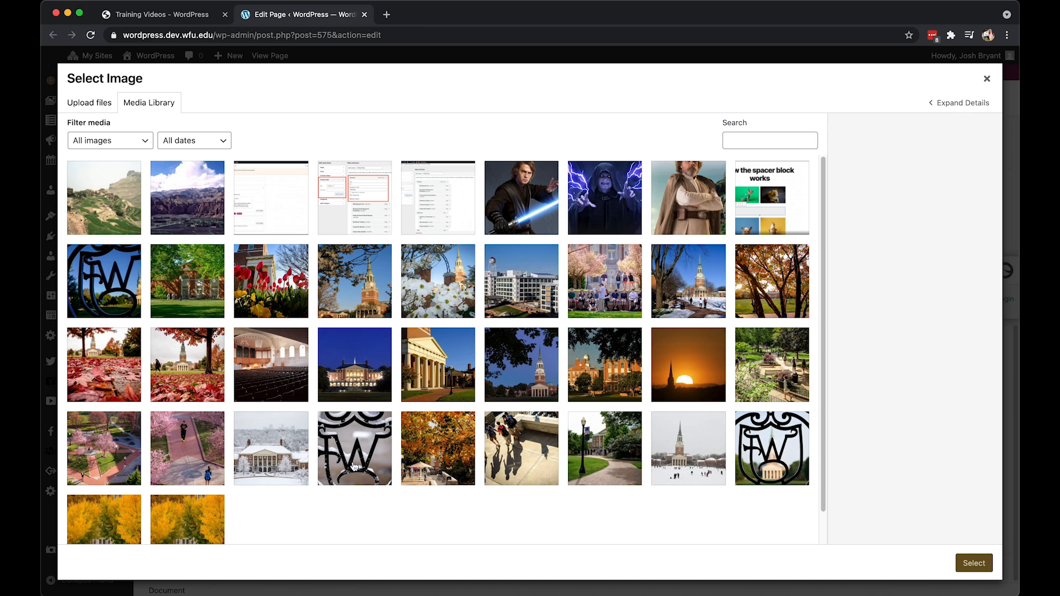
{"action": "left_click", "coordinate": [104, 531]}
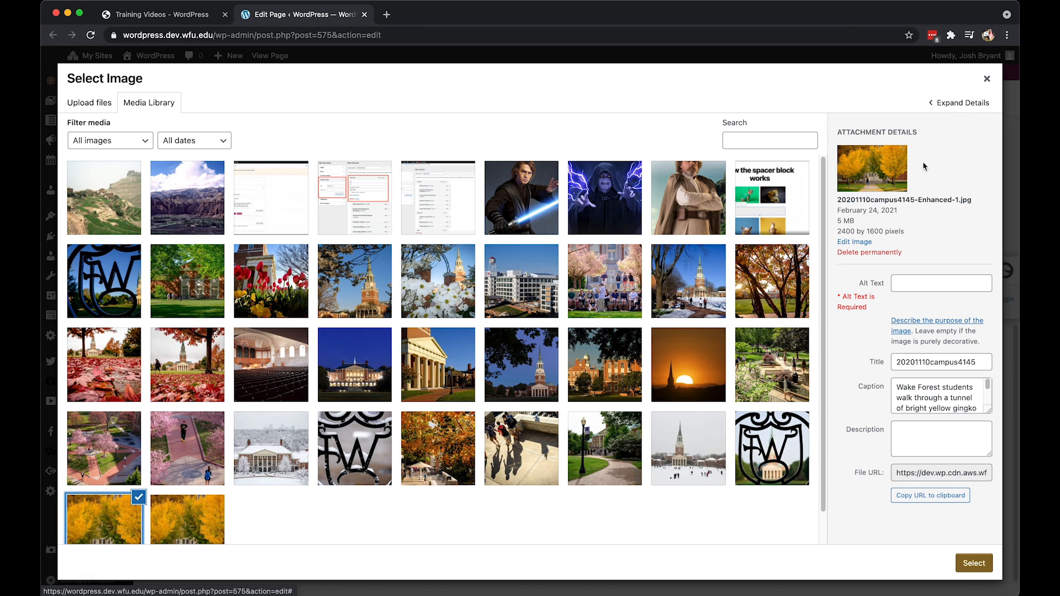
{"action": "left_click", "coordinate": [974, 564]}
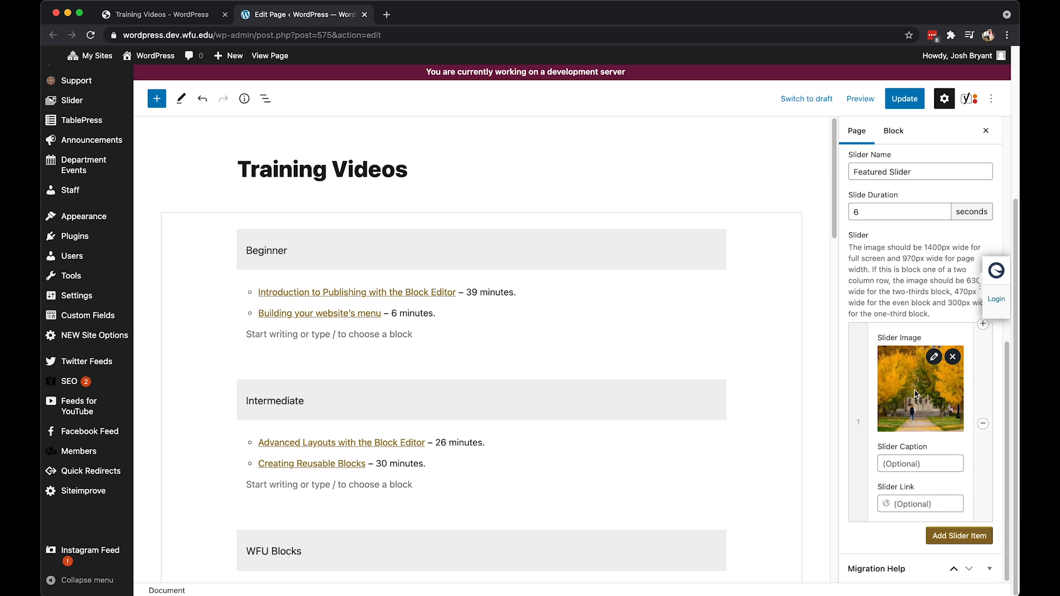
- Add a second slider item with the image landscape_2-scaled.jpeg and the caption Mountains
{"action": "left_click", "coordinate": [946, 531]}
{"action": "scroll", "coordinate": [944, 521], "scroll_direction": "down", "scroll_amount": 3}
{"action": "left_click", "coordinate": [904, 424]}
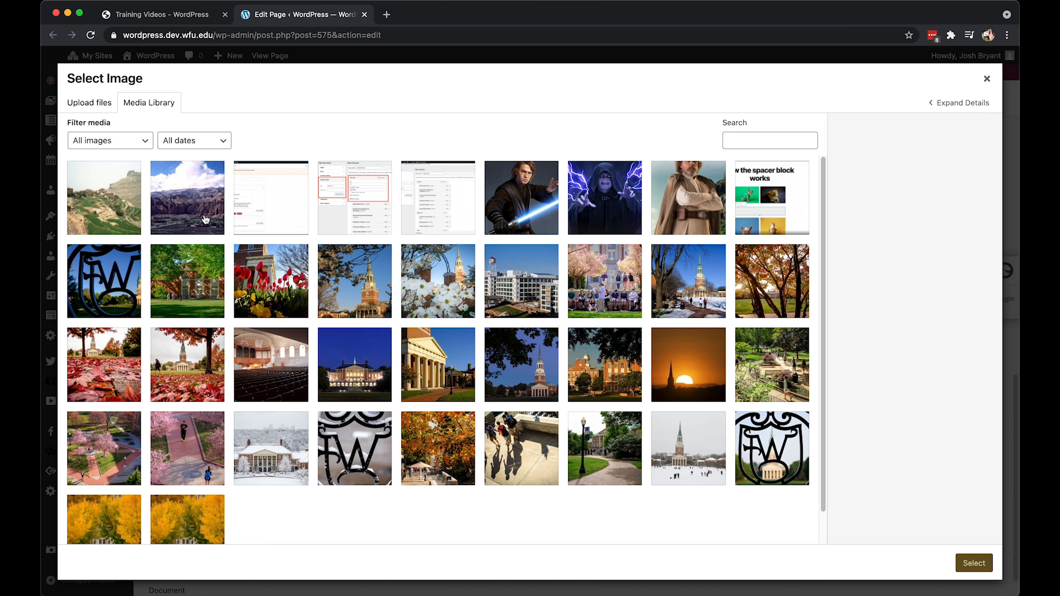
{"action": "left_click", "coordinate": [204, 219]}
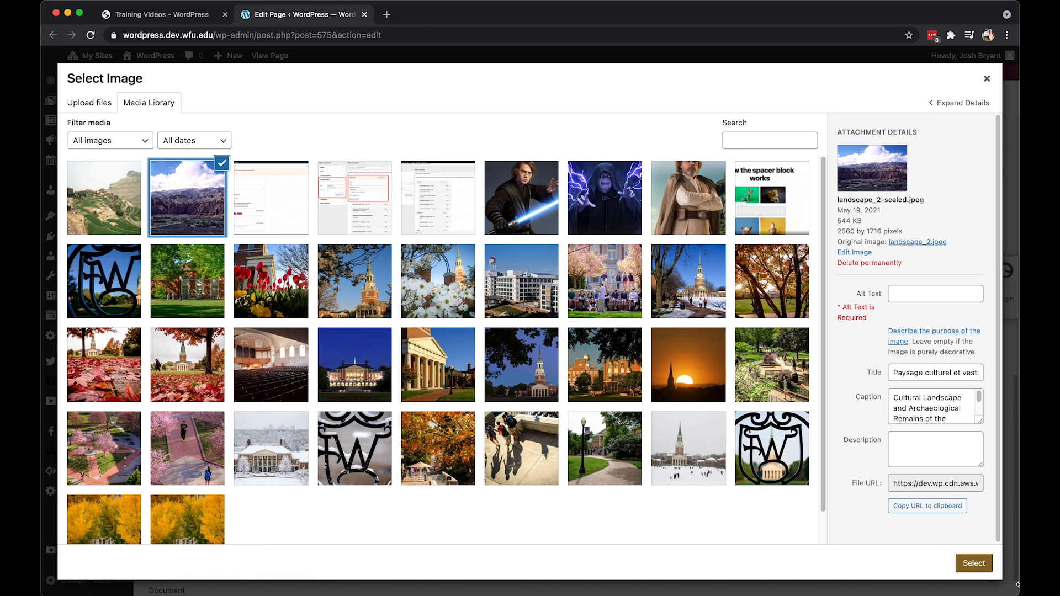
{"action": "left_click", "coordinate": [974, 563]}
{"action": "left_click", "coordinate": [916, 533]}
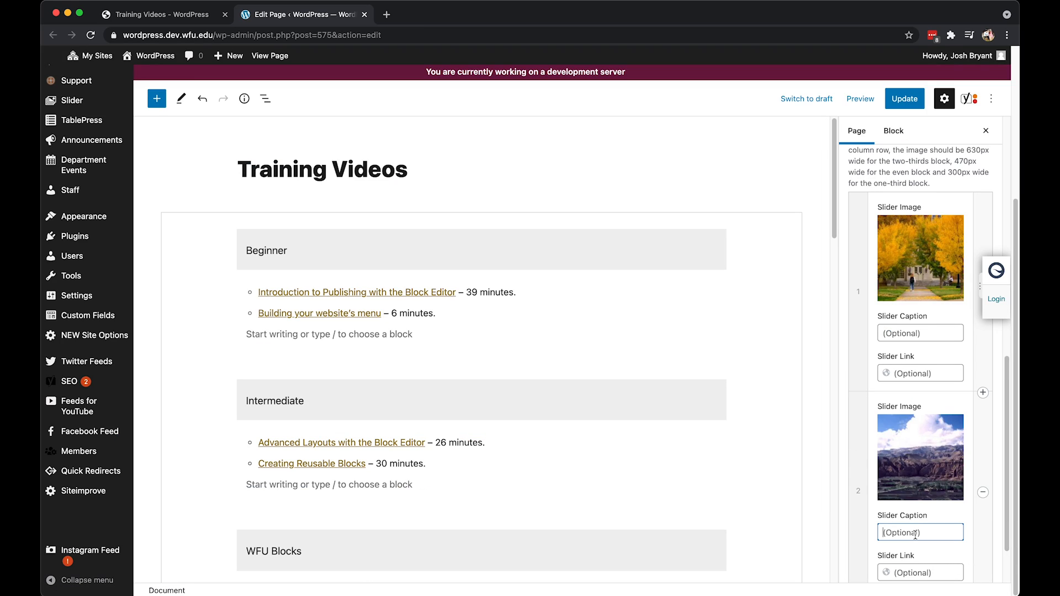
{"action": "type", "text": "Mountains"}
{"action": "scroll", "coordinate": [916, 533], "scroll_direction": "down", "scroll_amount": 3}
{"action": "left_click", "coordinate": [943, 535]}
{"action": "scroll", "coordinate": [943, 539], "scroll_direction": "down", "scroll_amount": 2}
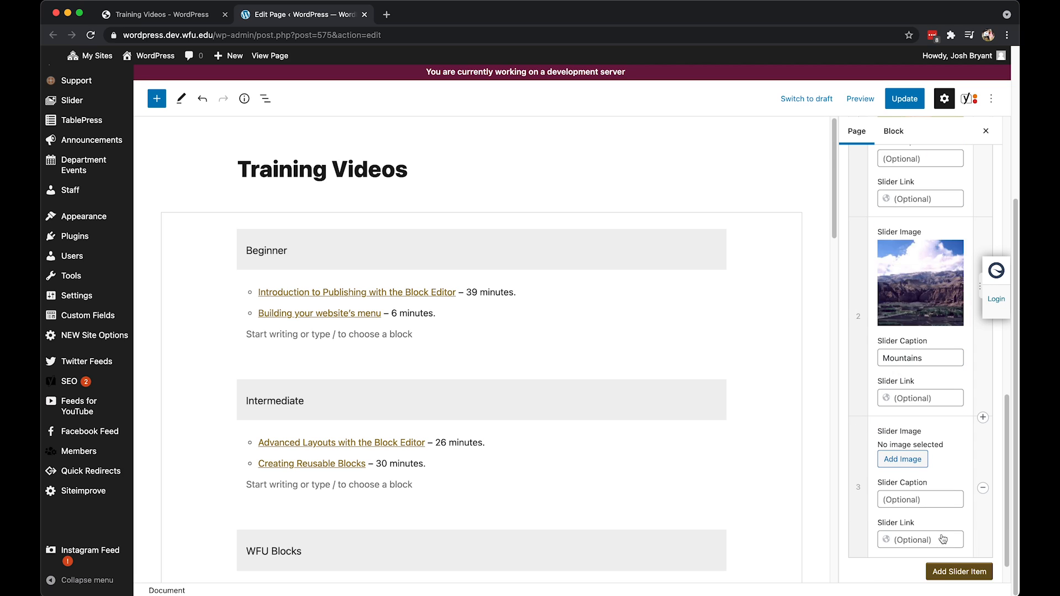
{"action": "left_click", "coordinate": [903, 459]}
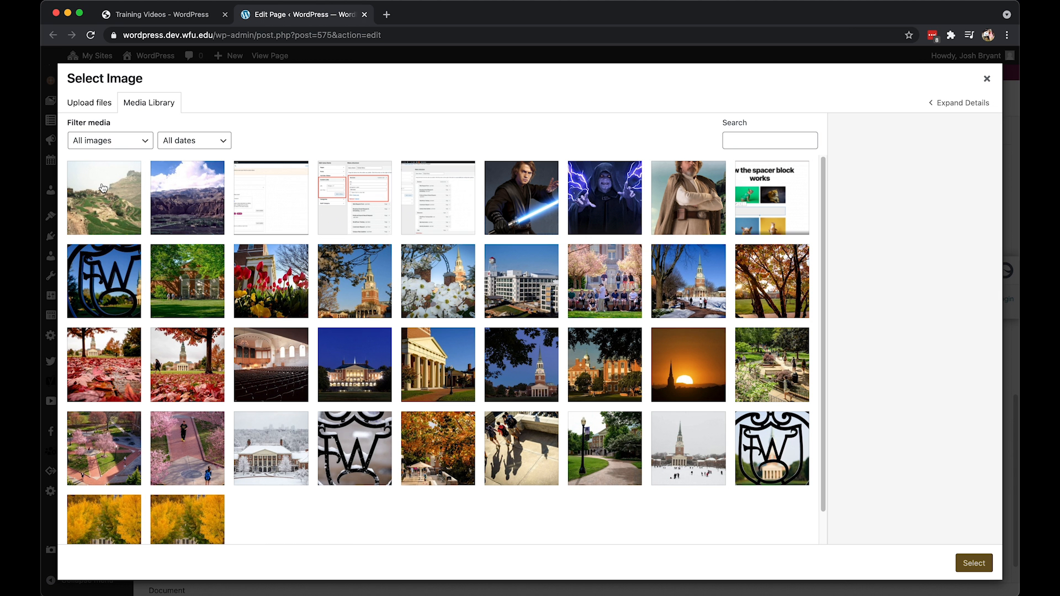
{"action": "left_click", "coordinate": [108, 193]}
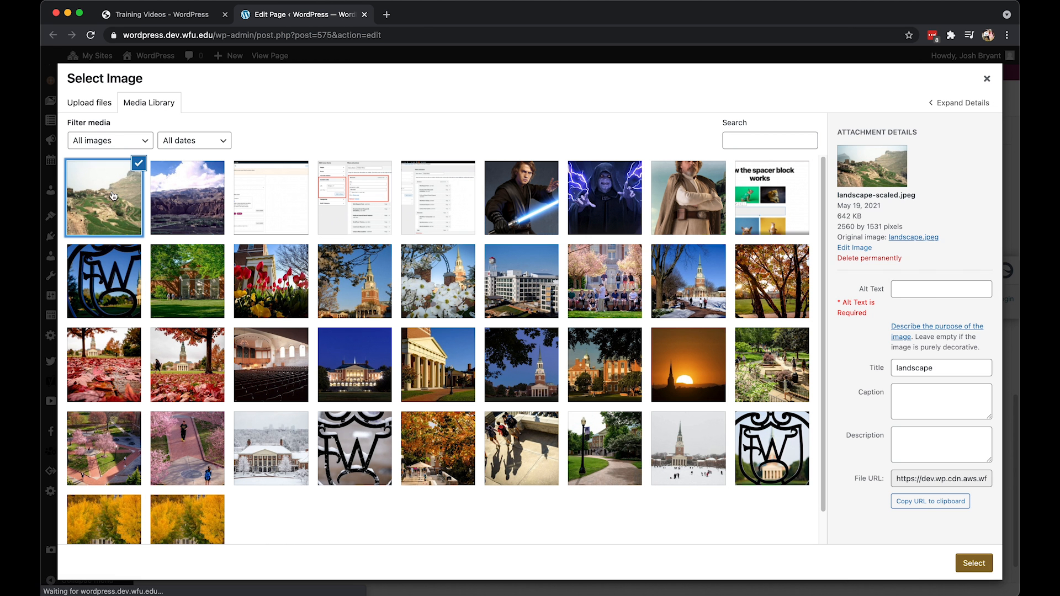
{"action": "left_click", "coordinate": [974, 563]}
{"action": "scroll", "coordinate": [940, 549], "scroll_direction": "down", "scroll_amount": 2}
{"action": "left_click", "coordinate": [919, 503]}
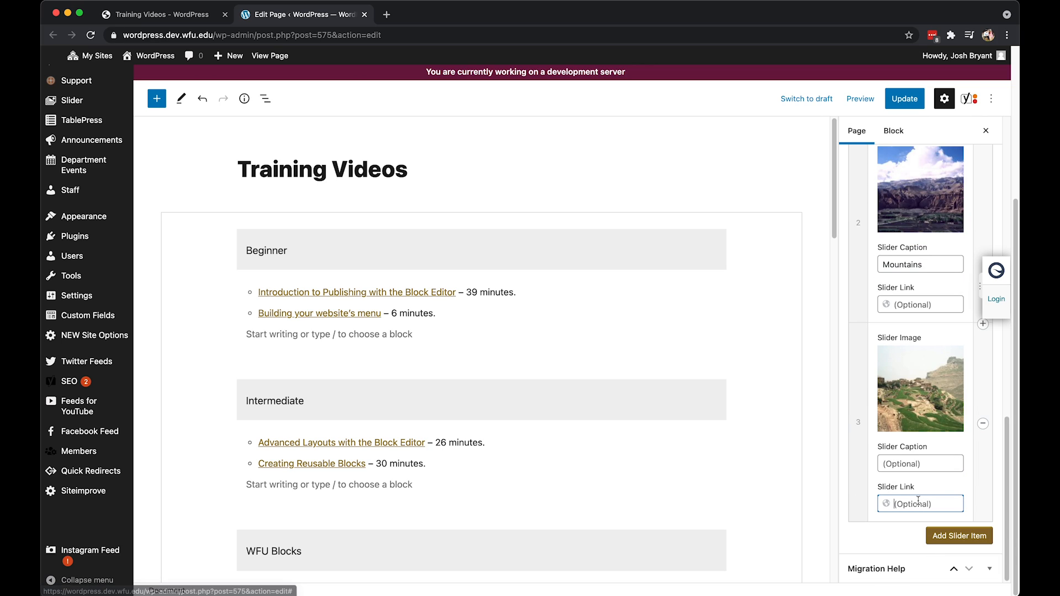
{"action": "type", "text": "http"}
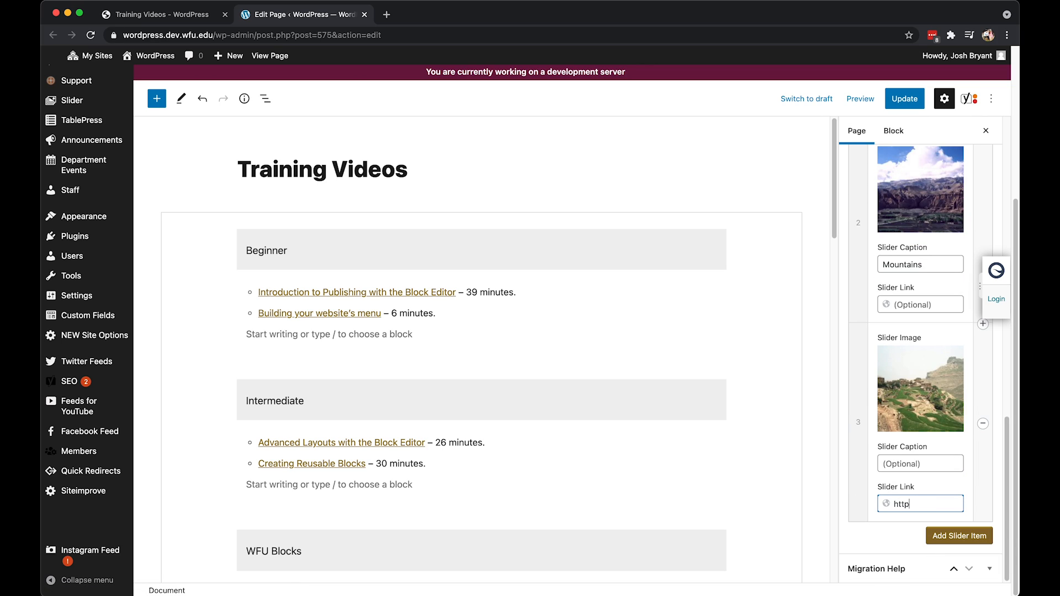
{"action": "type", "text": "s://wfu.edu"}
- Update the page and reload the live Training Videos page to check the slider in its header
{"action": "scroll", "coordinate": [918, 507], "scroll_direction": "up", "scroll_amount": 10}
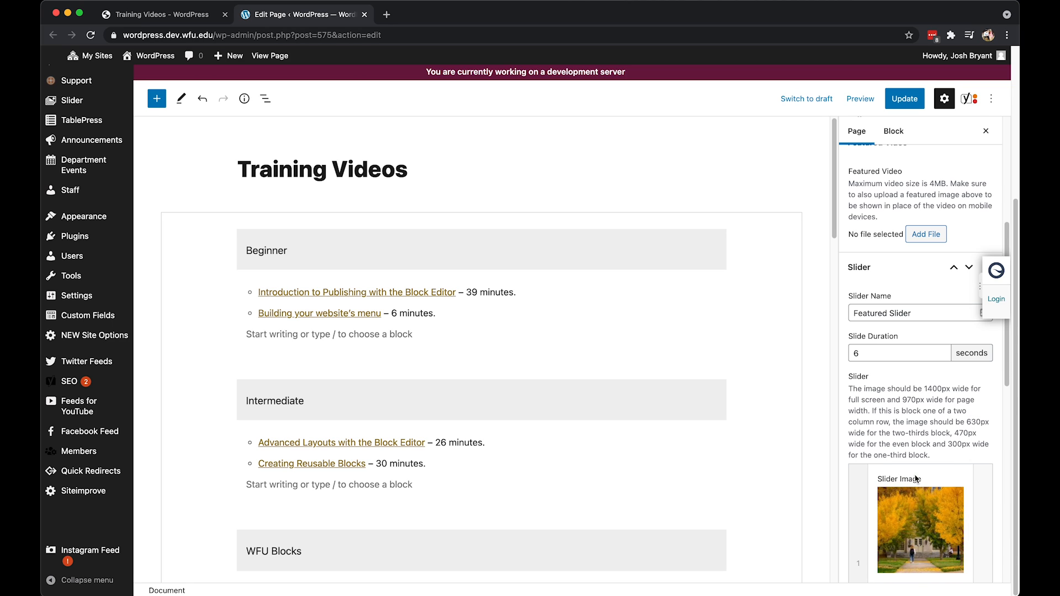
{"action": "left_click", "coordinate": [905, 98]}
{"action": "left_click", "coordinate": [138, 15]}
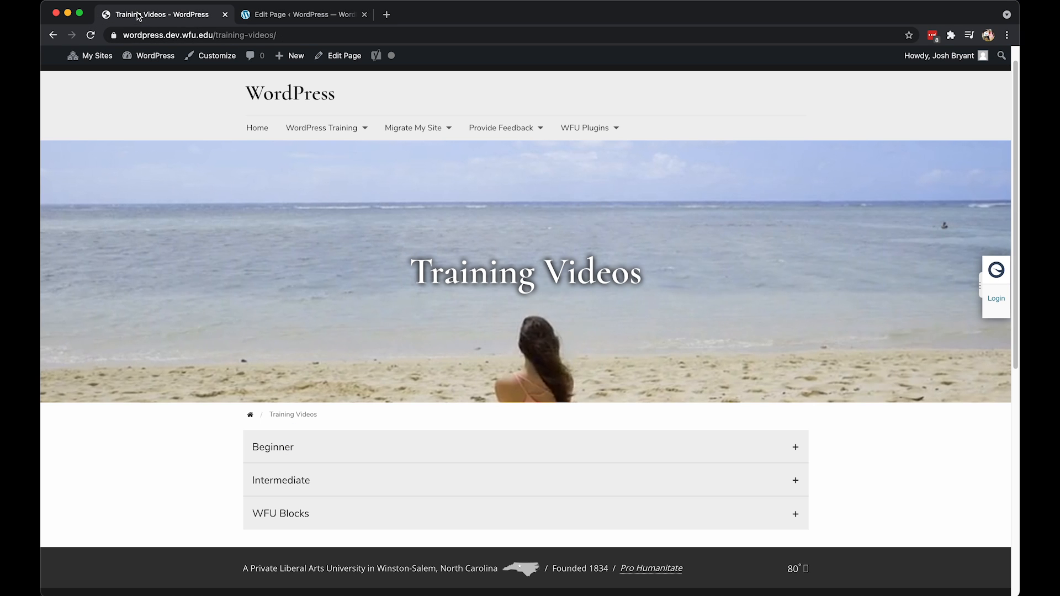
{"action": "left_click", "coordinate": [93, 36]}
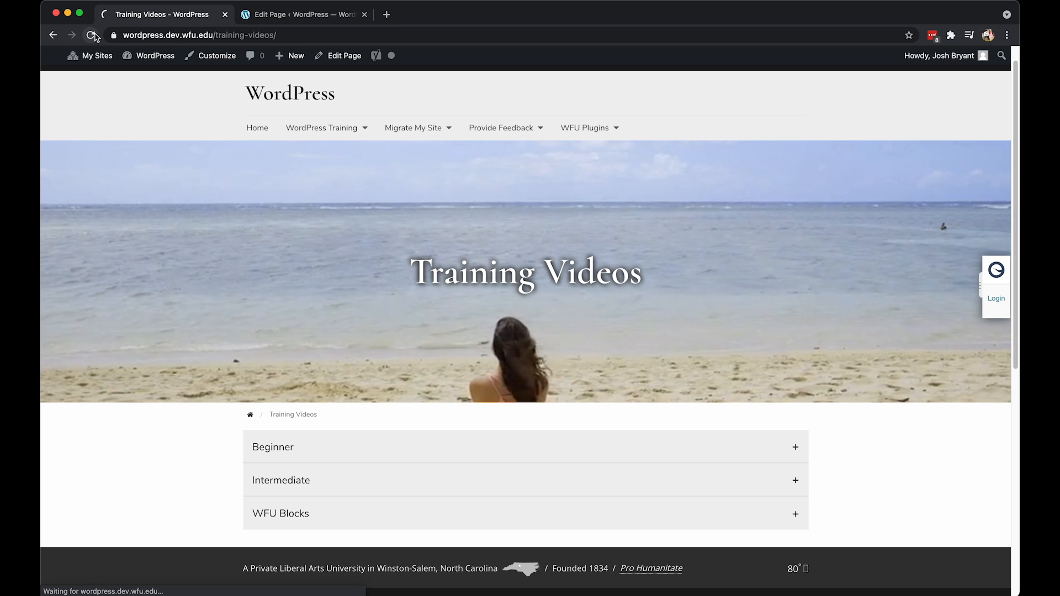